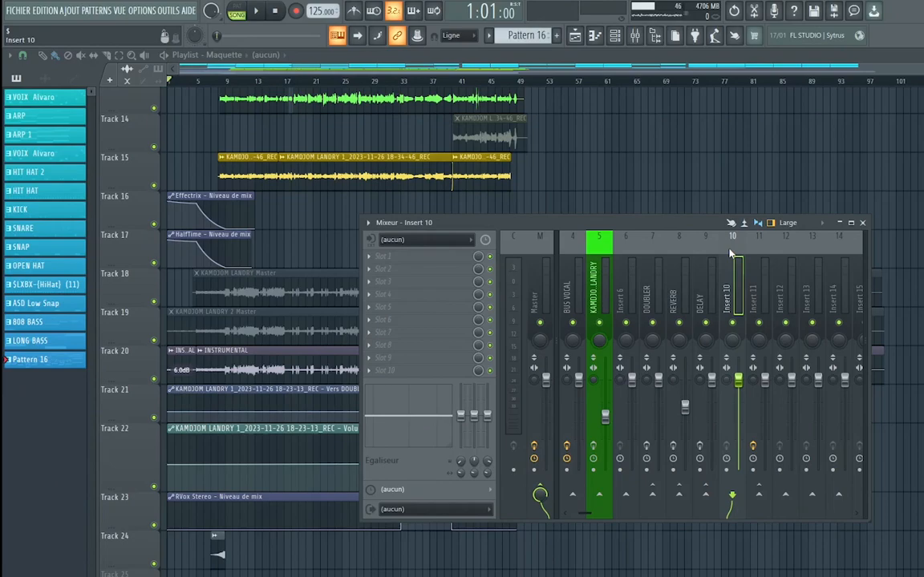
Open Xvox Pro on mixer Insert 11 and switch its dynamics mode to VCA + FET.
left_click(758, 273)
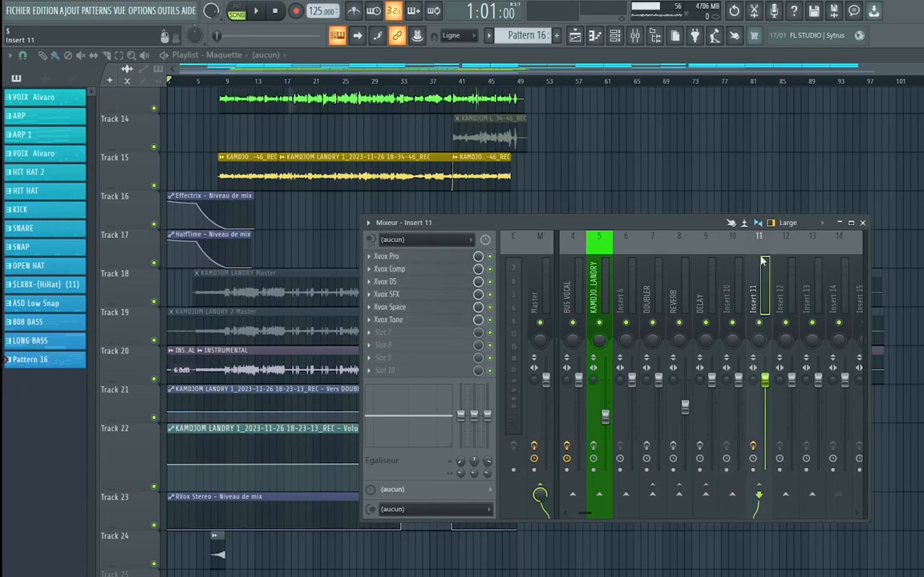
left_click(397, 257)
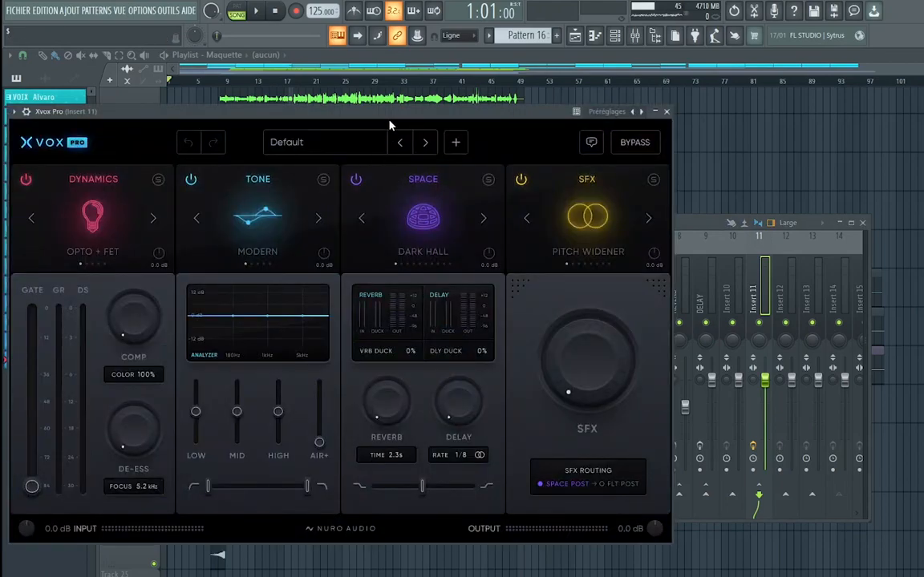
left_click_drag(436, 118, 459, 118)
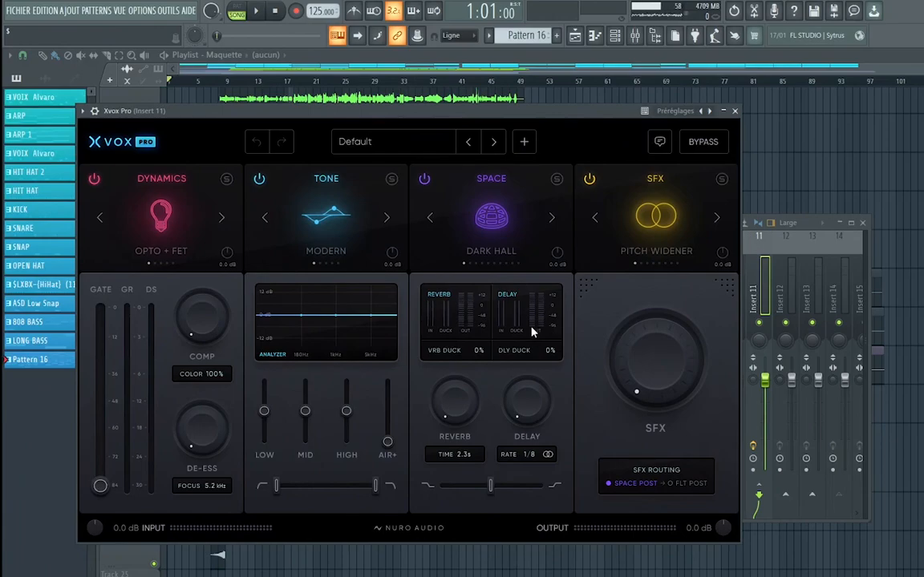
left_click(221, 218)
left_click(221, 218)
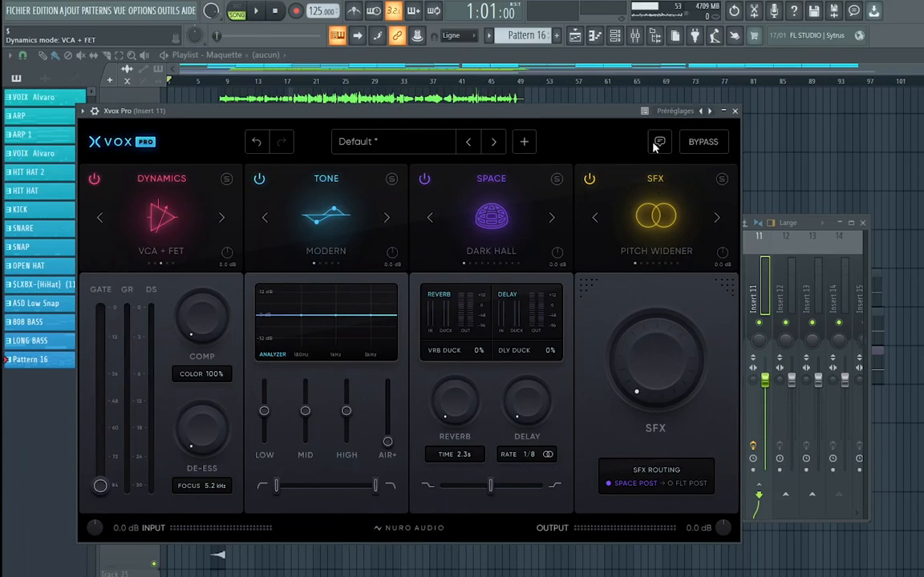
left_click_drag(610, 117, 616, 138)
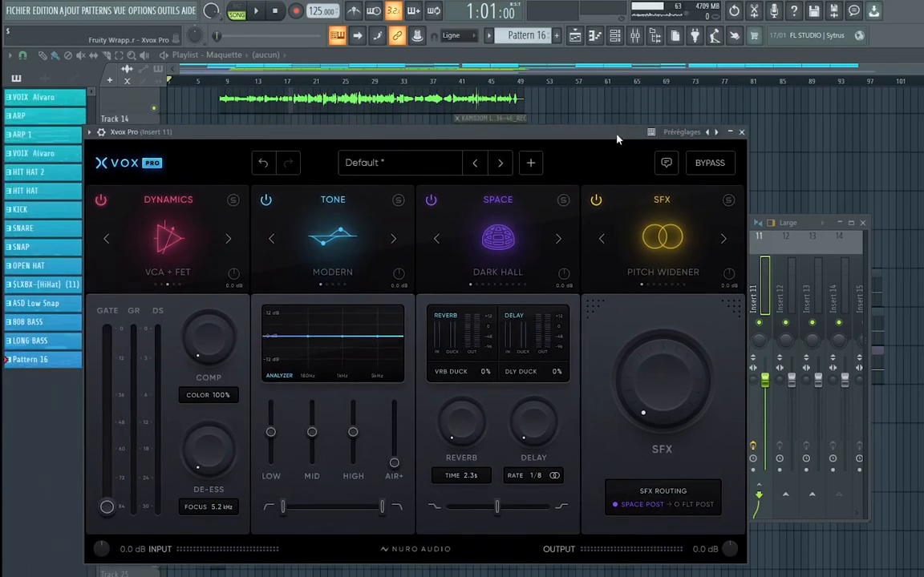
Open the Xvox Comp, SFX, Space, Tone and DS plugins on Insert 11 to view their interfaces.
left_click(764, 295)
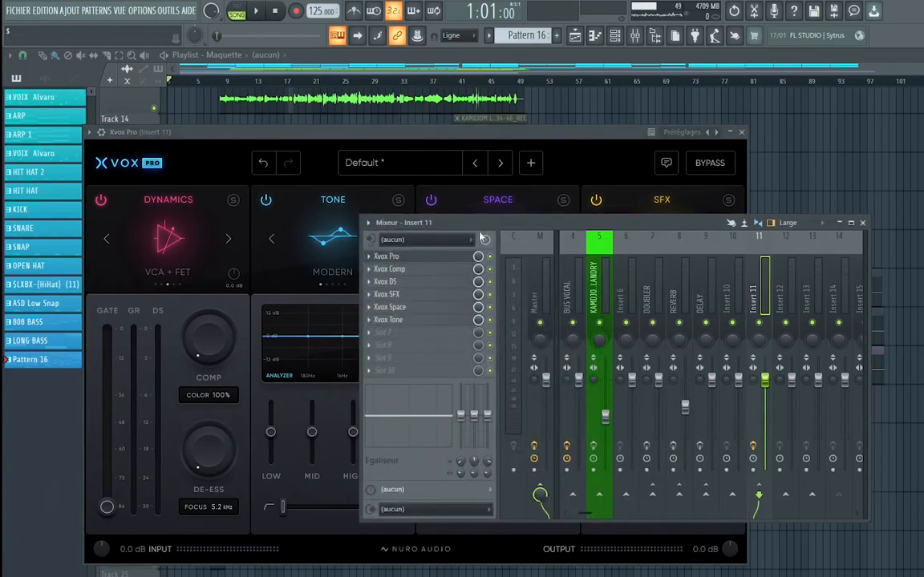
left_click(405, 273)
left_click(401, 297)
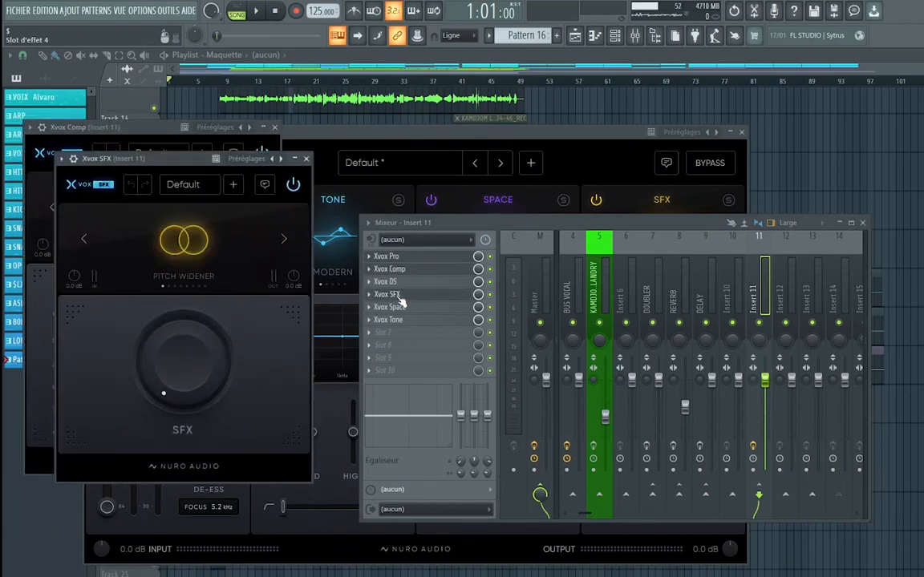
left_click(404, 307)
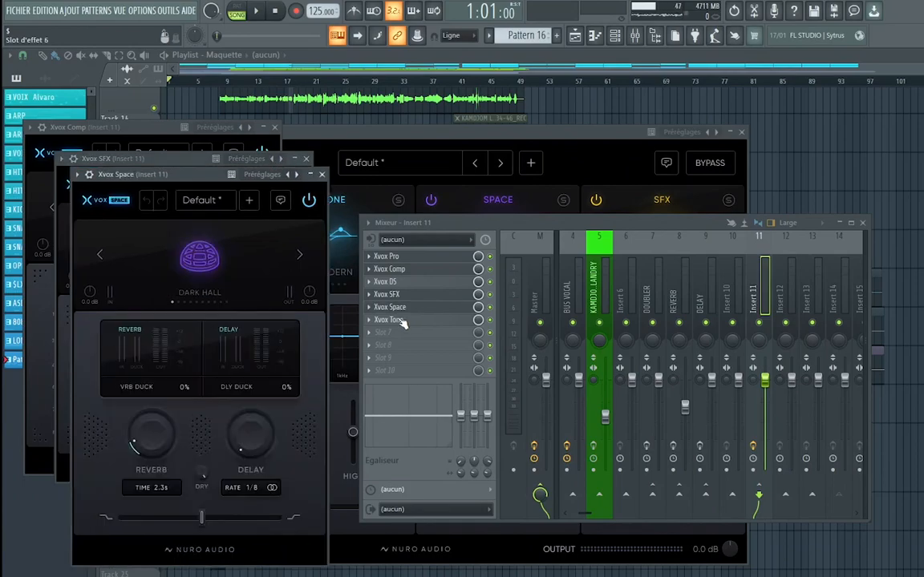
left_click(404, 321)
left_click_drag(523, 226, 574, 227)
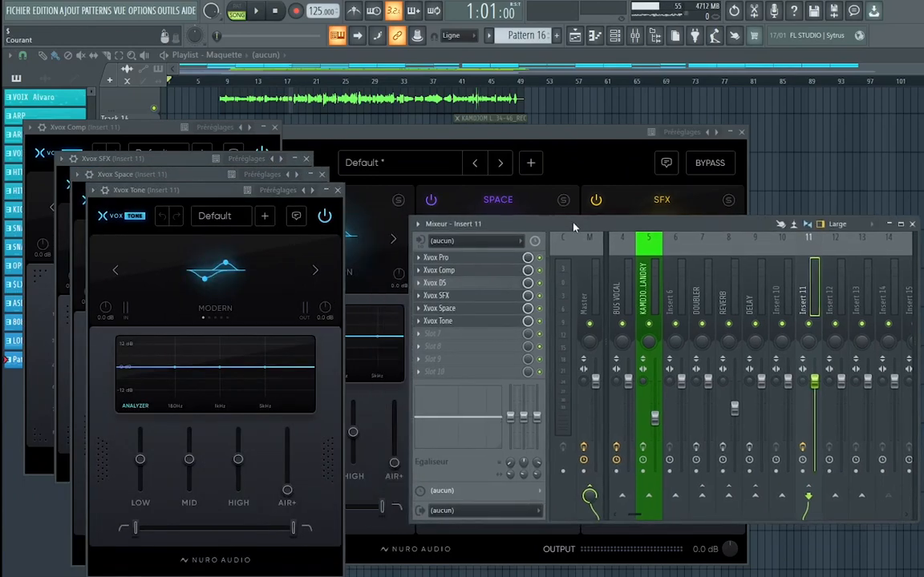
left_click(441, 283)
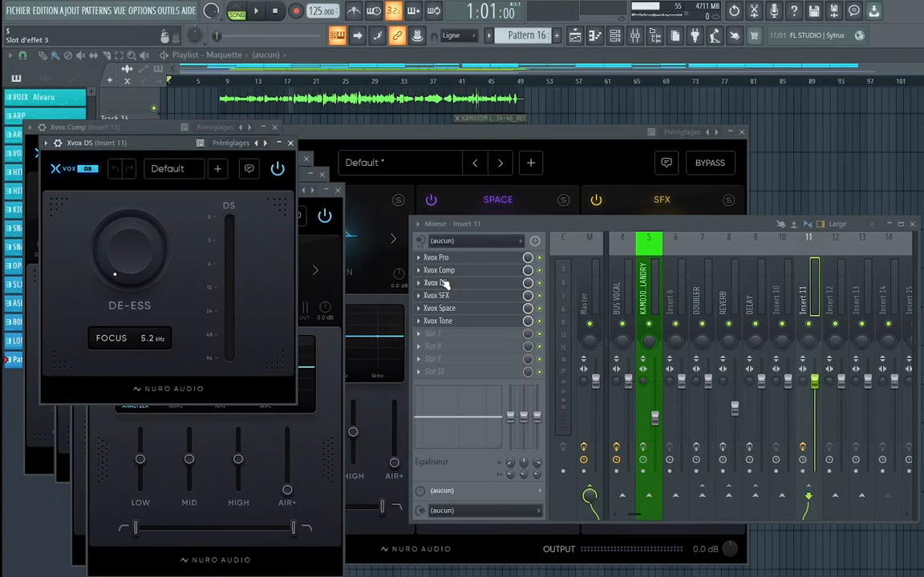
Load Xrider into the first empty effect slot of Insert 11 and close its window.
left_click(426, 348)
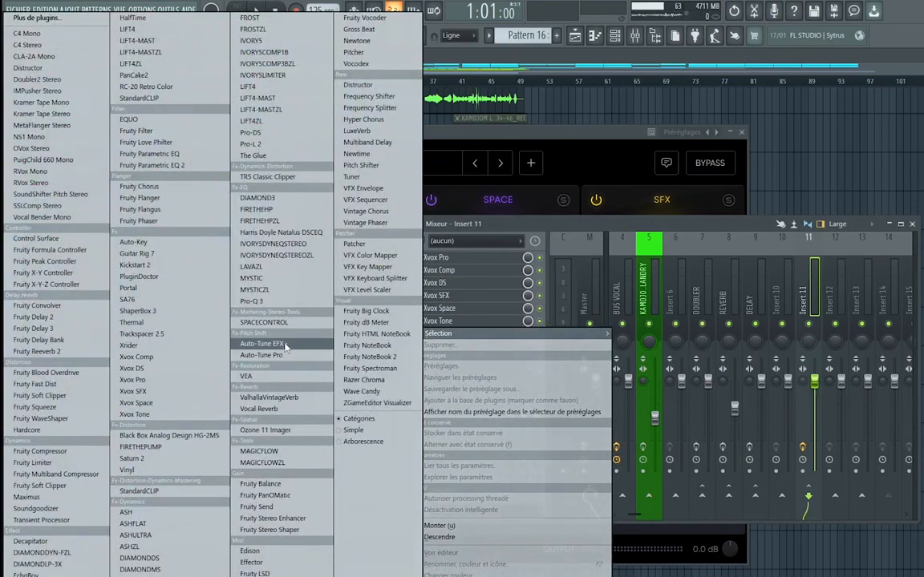
left_click(130, 346)
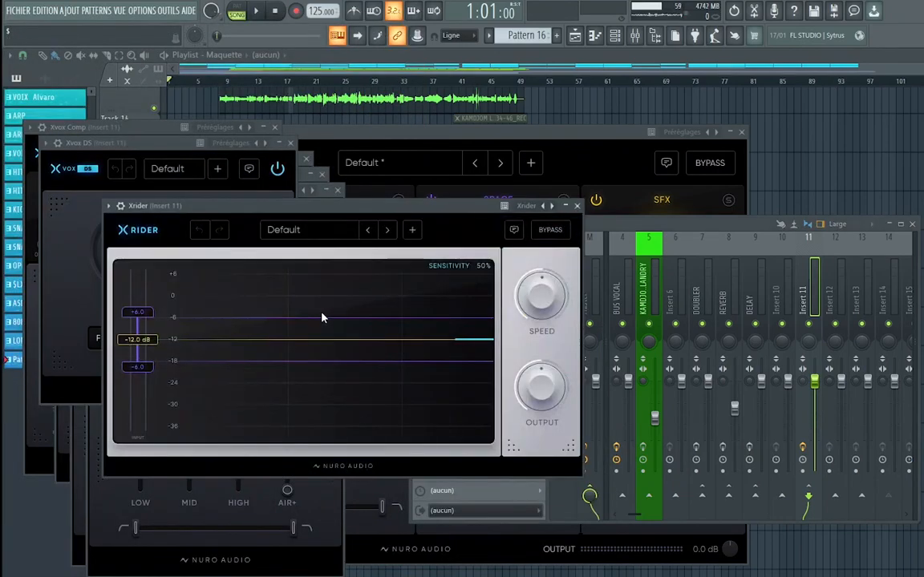
left_click(576, 205)
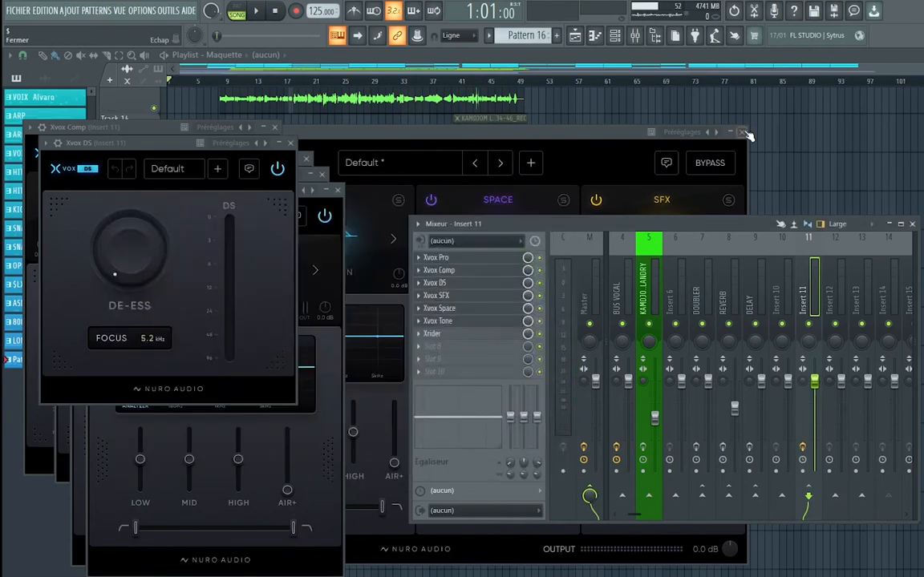
Close all the open Xvox plugin windows and the mixer to reveal the playlist.
left_click(746, 134)
left_click(289, 142)
left_click(274, 126)
left_click(275, 127)
left_click(306, 158)
left_click(305, 158)
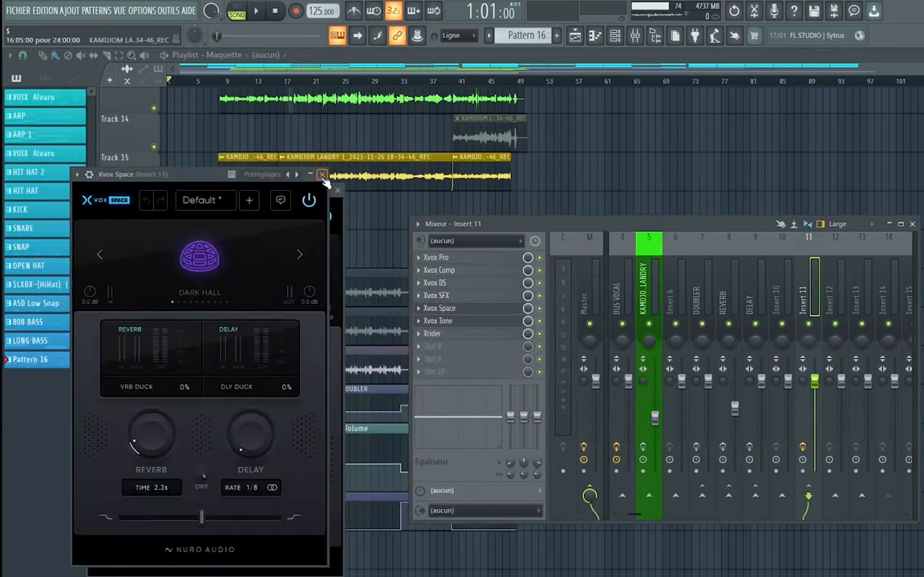
left_click(322, 174)
left_click(322, 174)
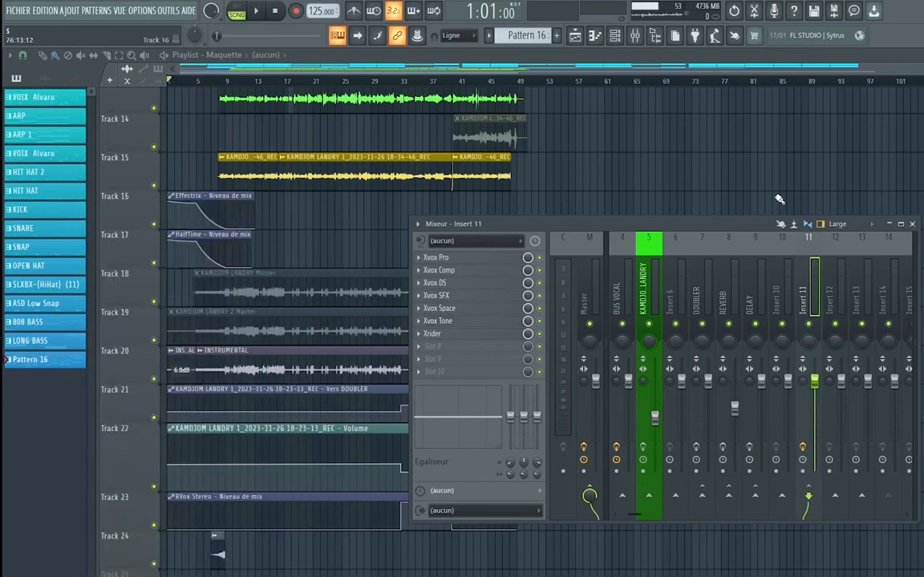
left_click(911, 224)
Examine the vocal recordings on playlist tracks 12 to 15, including their individual clip gains.
scroll(738, 176, "down", 3)
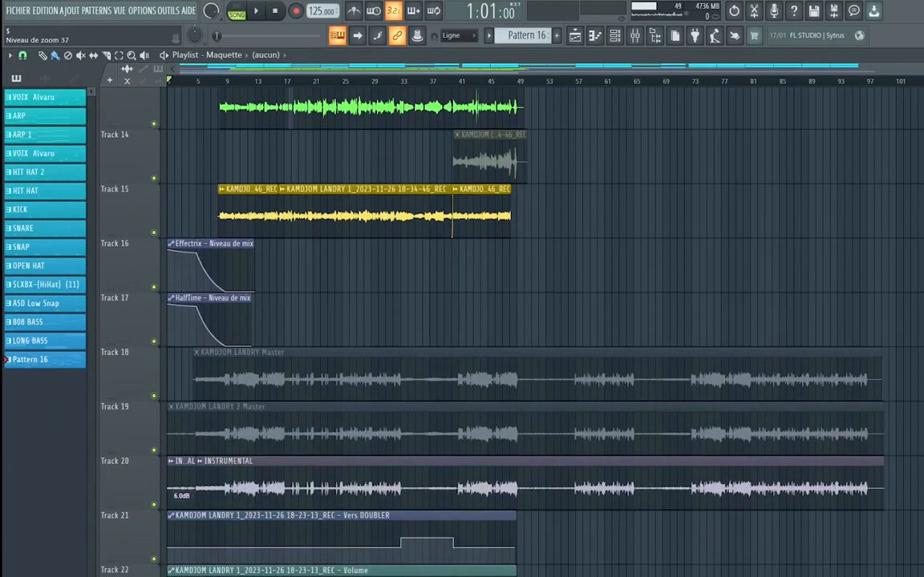
scroll(600, 280, "up", 3)
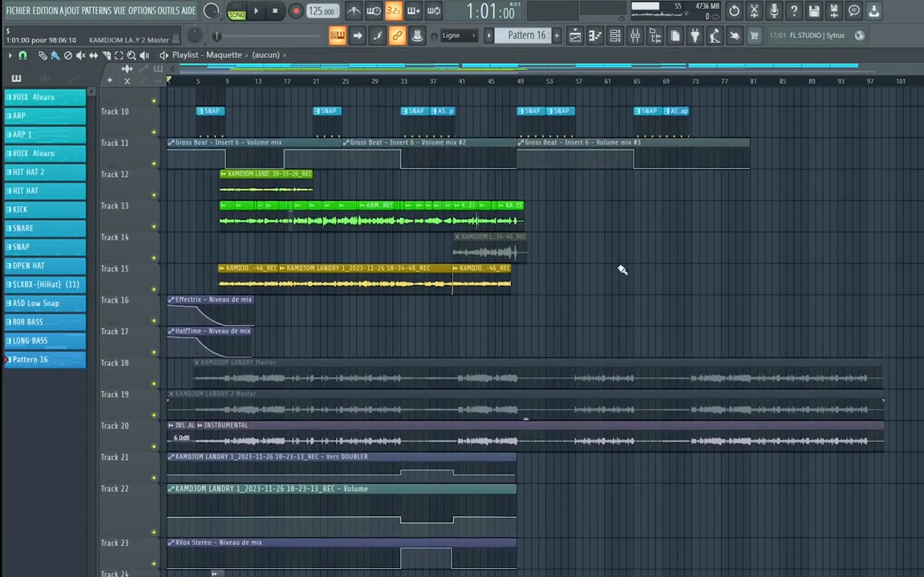
left_click_drag(921, 74, 705, 74)
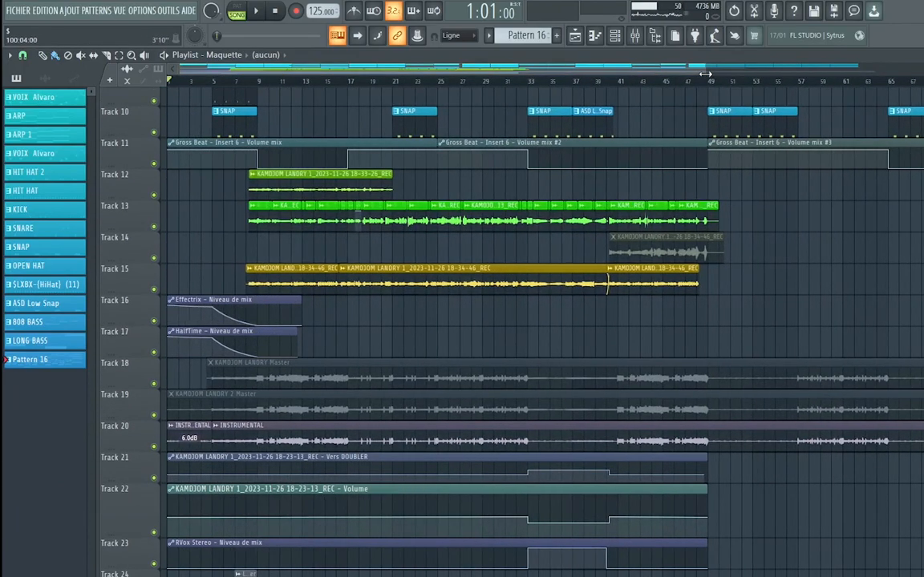
scroll(622, 279, "up", 3)
scroll(499, 402, "down", 4)
scroll(499, 401, "up", 2)
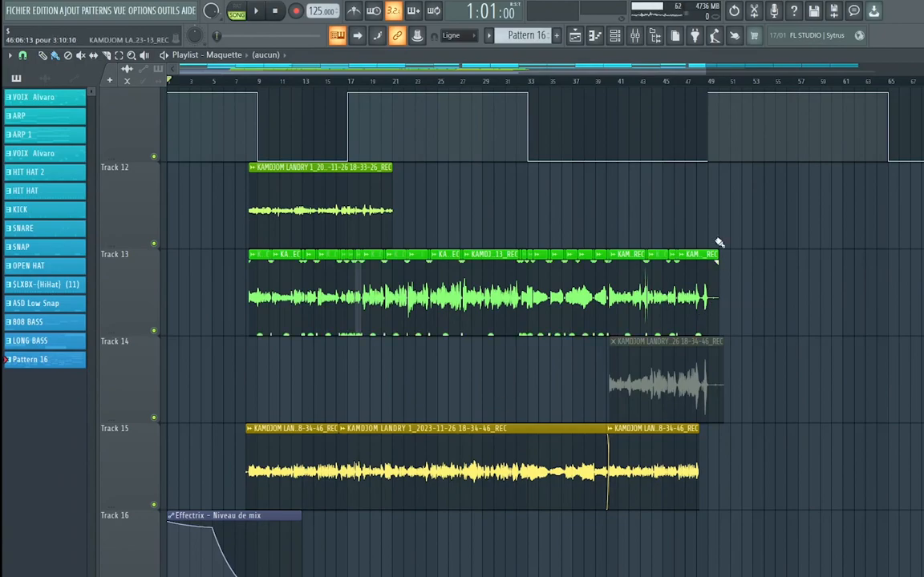
scroll(623, 86, "up", 3)
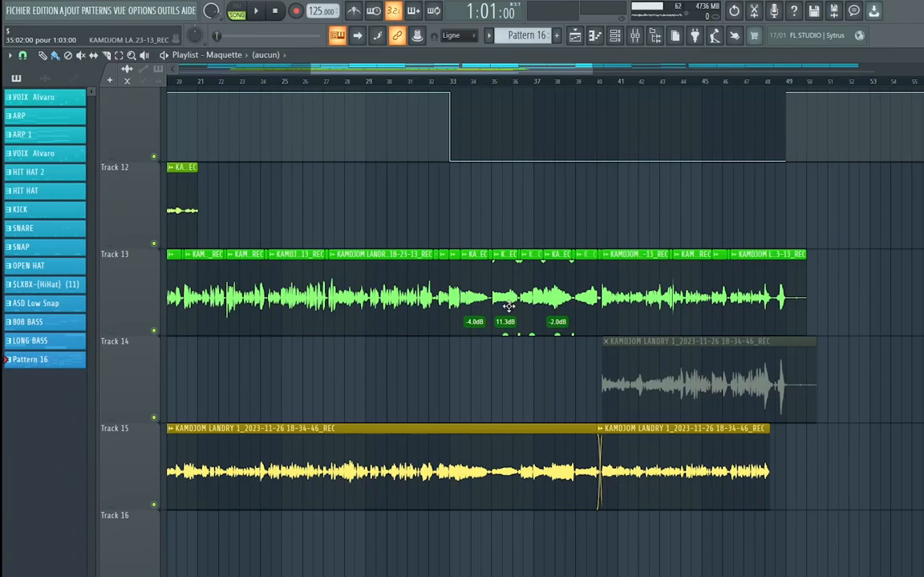
Hide the playlist, reopen the mixer and widen its window to show more insert tracks.
key("F5")
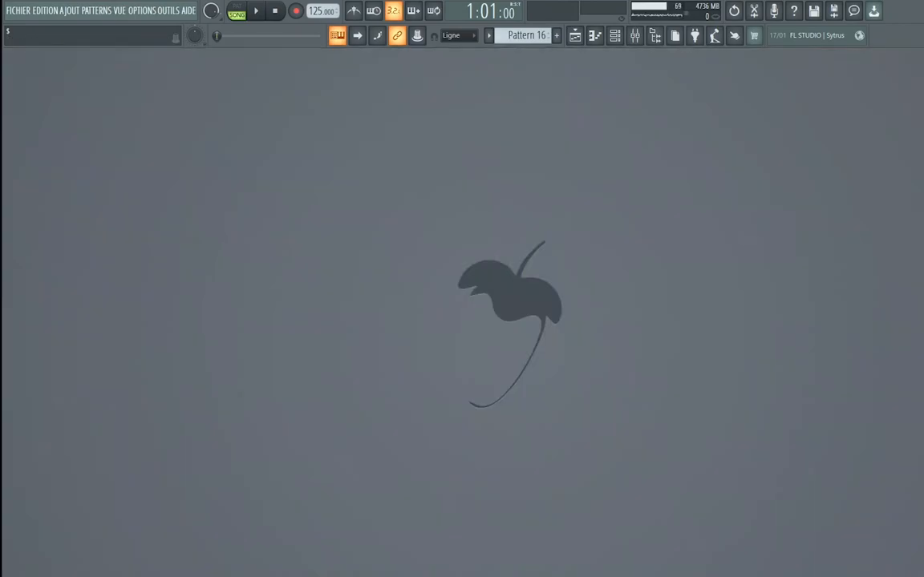
left_click(638, 40)
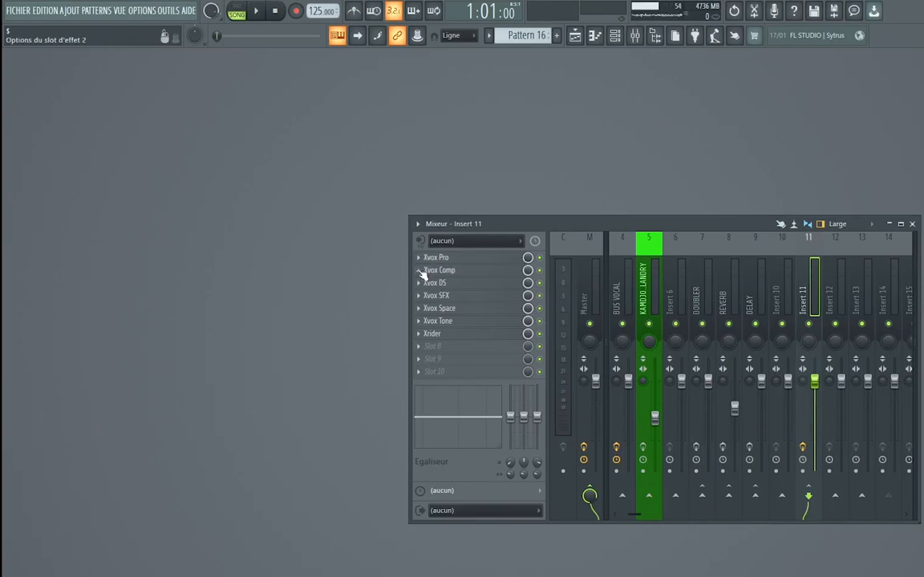
left_click_drag(409, 269, 227, 271)
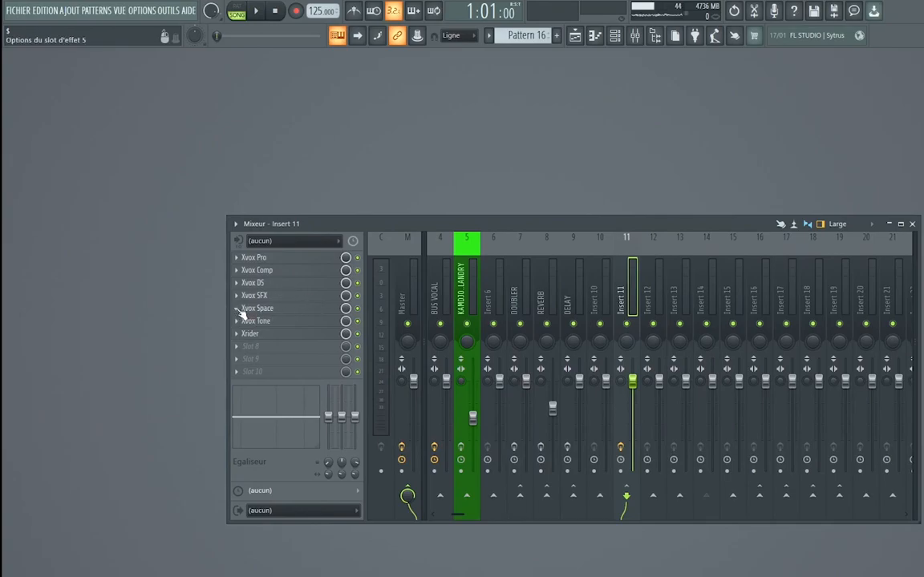
Copy the Xvox Space effect with its settings from Insert 11 to Insert 12.
left_click(238, 309)
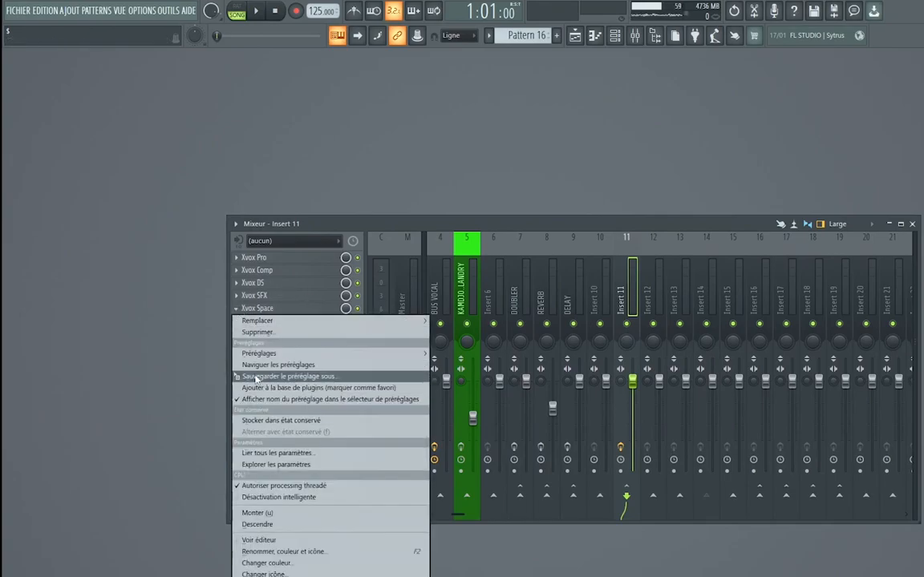
left_click_drag(281, 376, 658, 305)
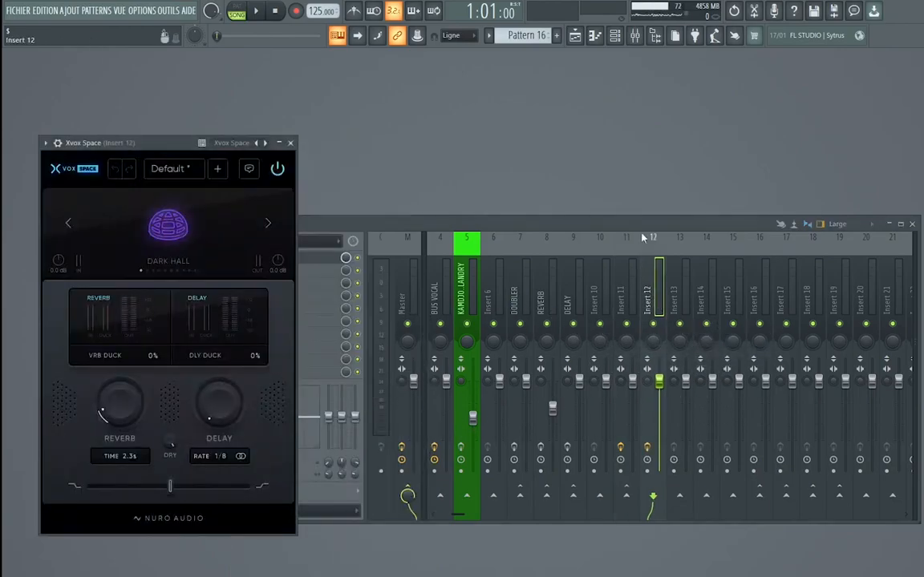
left_click(639, 224)
View the Xvox SFX plugin on Insert 11 and close it again.
left_click(621, 297)
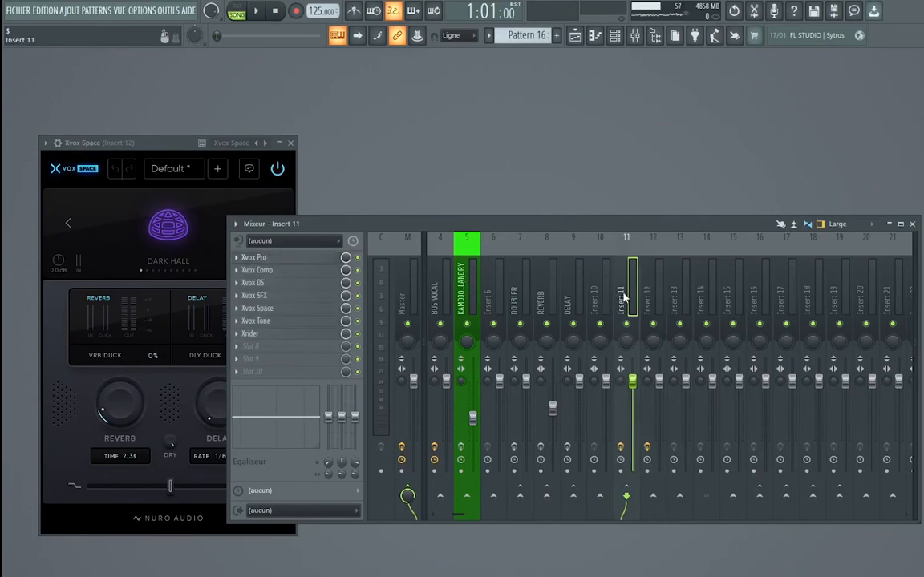
left_click(257, 296)
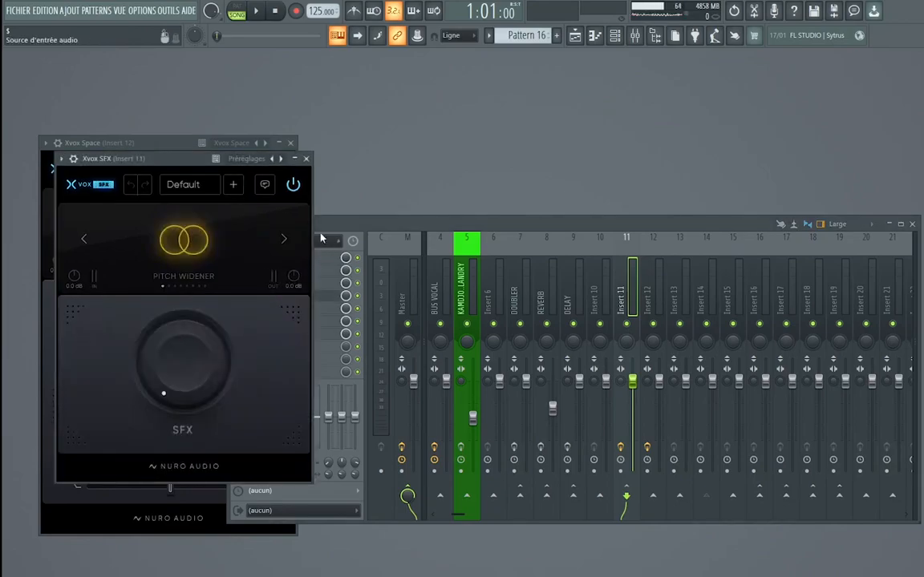
left_click(306, 158)
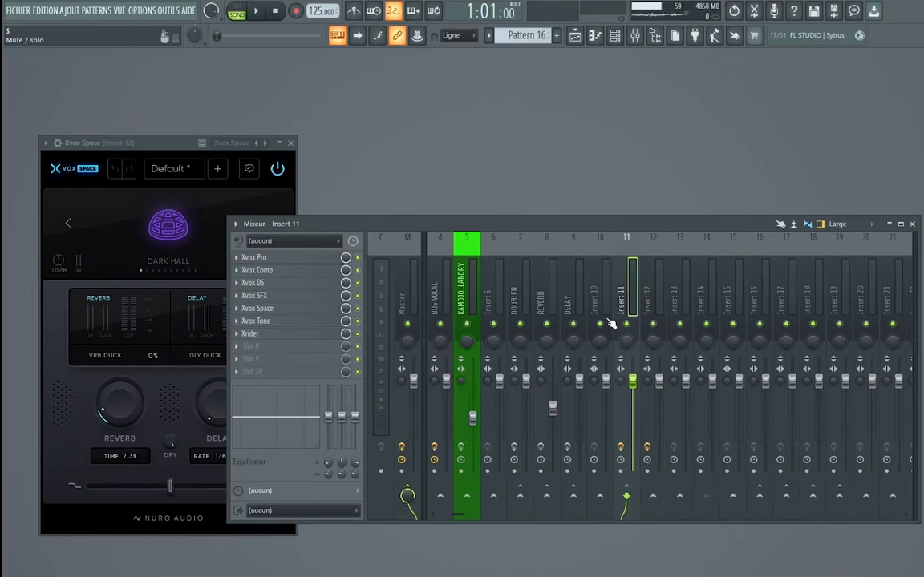
Copy the Xvox Space effect from Insert 12 to Insert 13 and close the new plugin window.
left_click(650, 291)
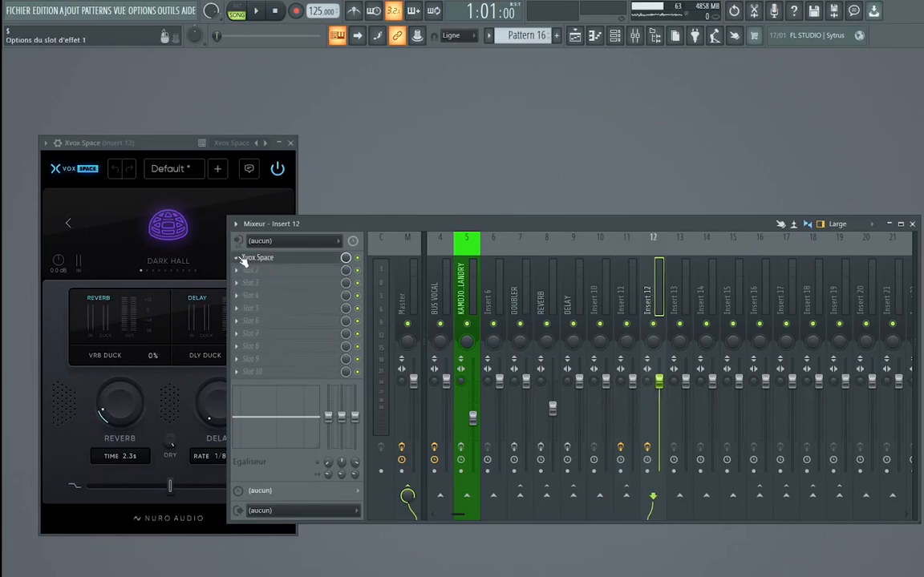
left_click(238, 258)
left_click_drag(288, 326, 680, 297)
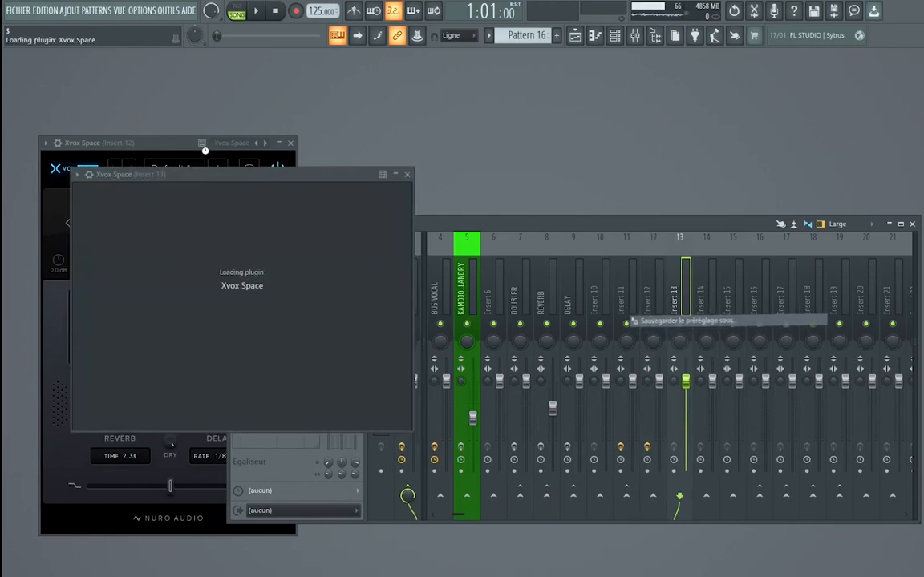
left_click(321, 174)
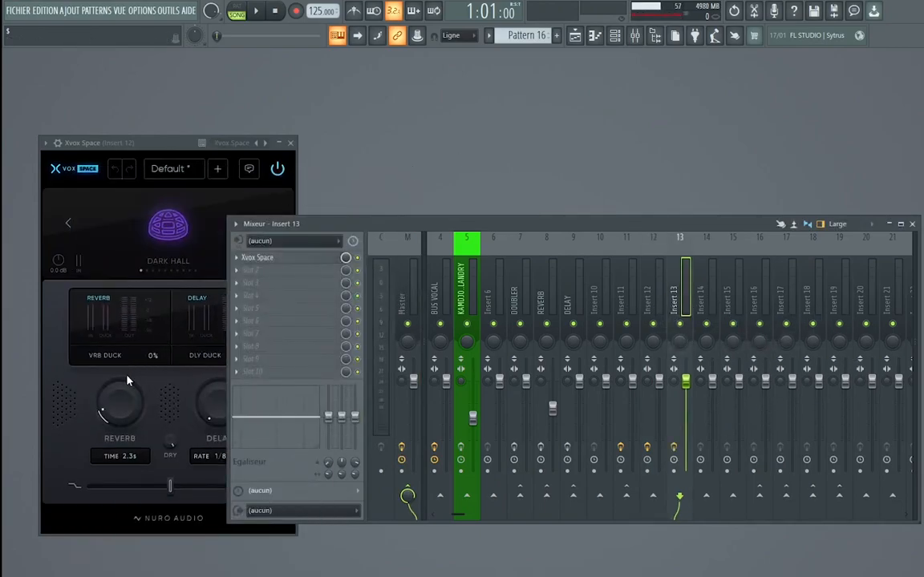
Move the mixer clear of the Xvox Space window and open Xvox Tone from Insert 11.
left_click_drag(333, 225, 421, 228)
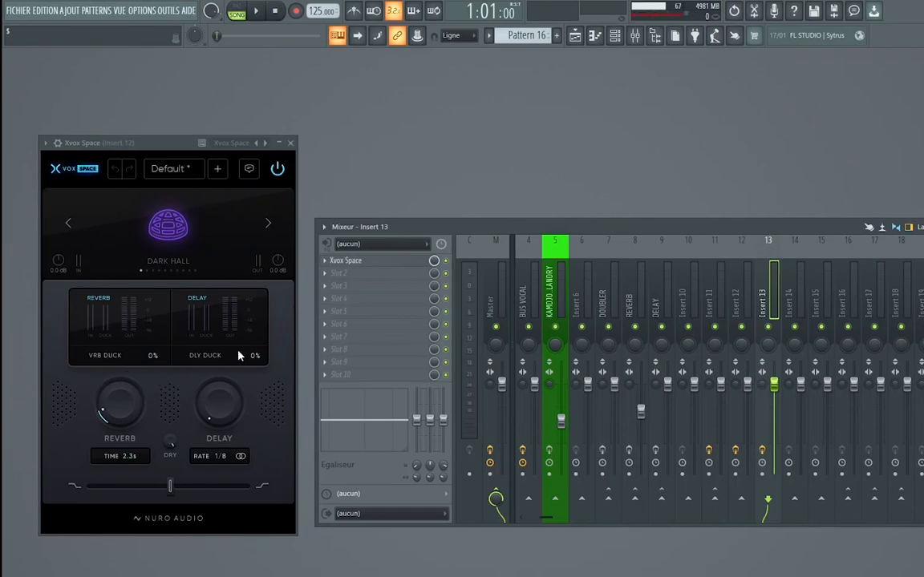
left_click(740, 303)
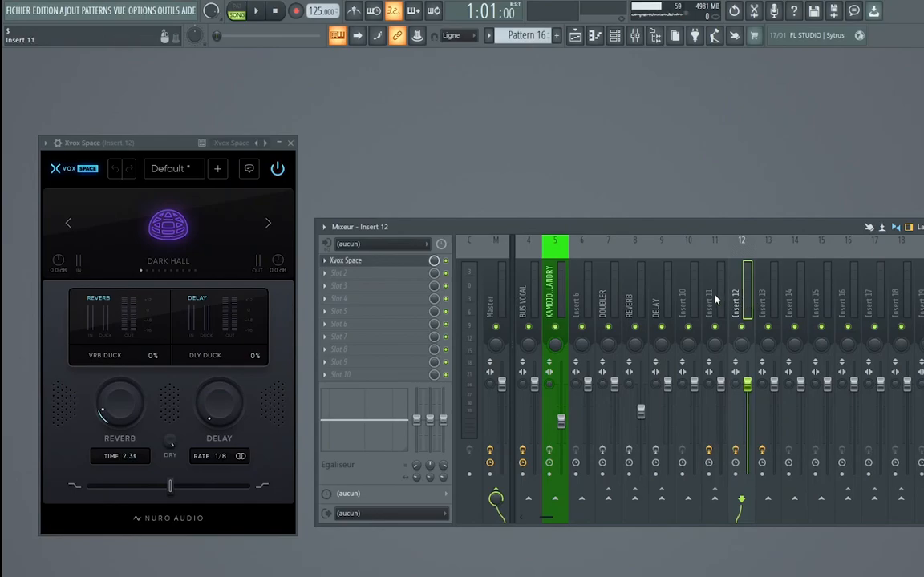
left_click(714, 300)
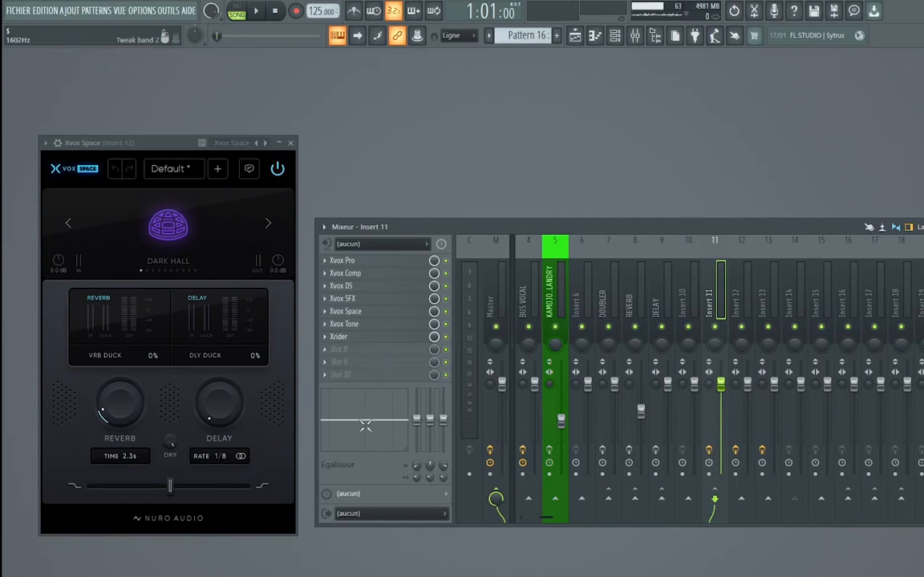
left_click(357, 325)
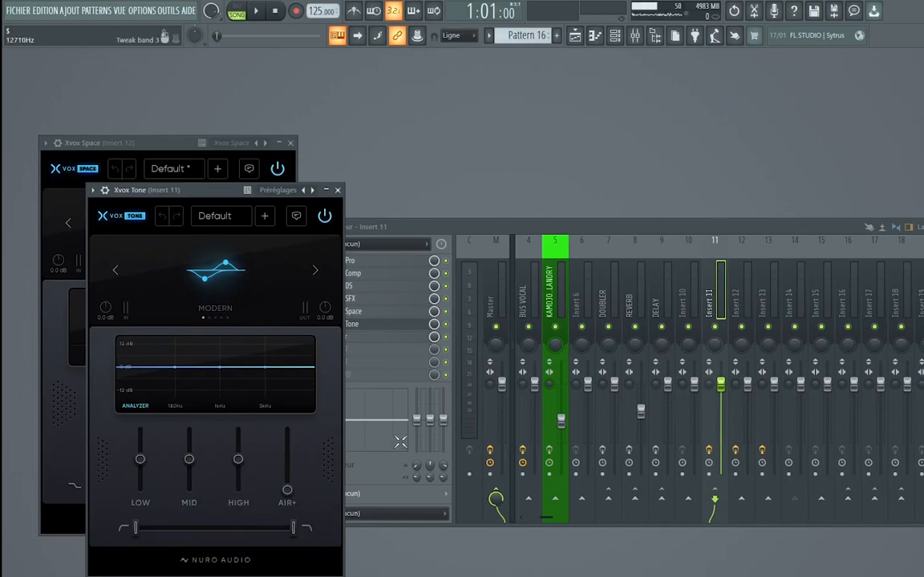
Load the FabFilter Pro-Q 3 equalizer in the eighth effect slot of Insert 11, view it and close its window.
left_click_drag(488, 231, 521, 233)
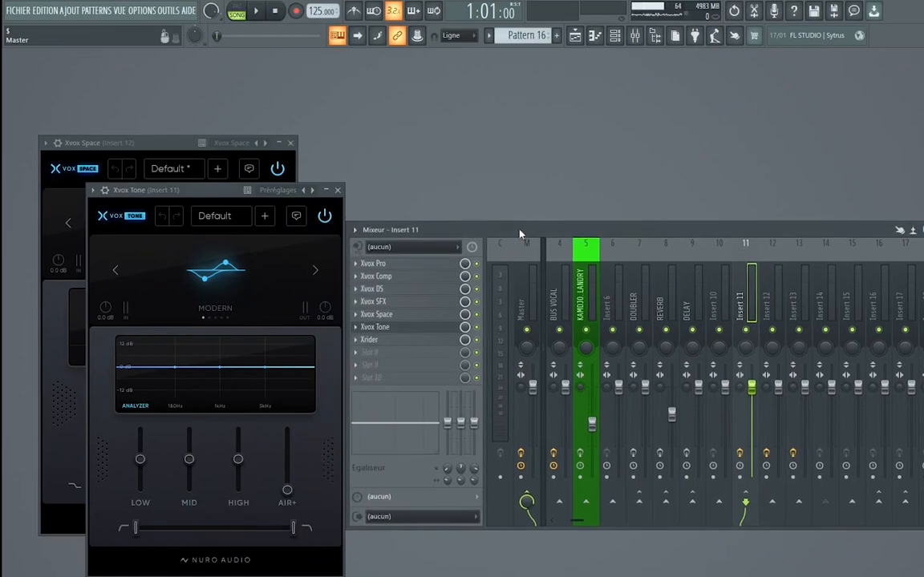
left_click(365, 353)
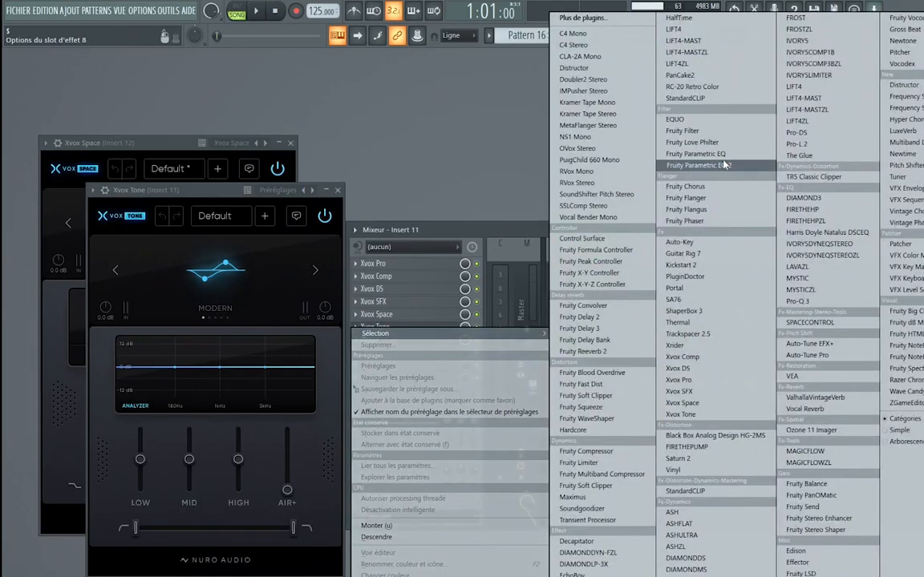
left_click(810, 302)
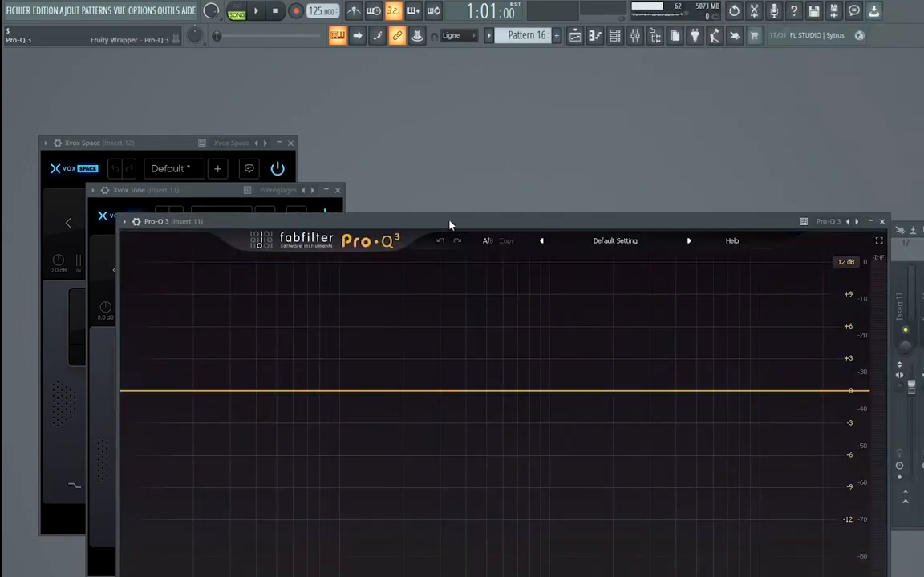
left_click_drag(449, 225, 481, 109)
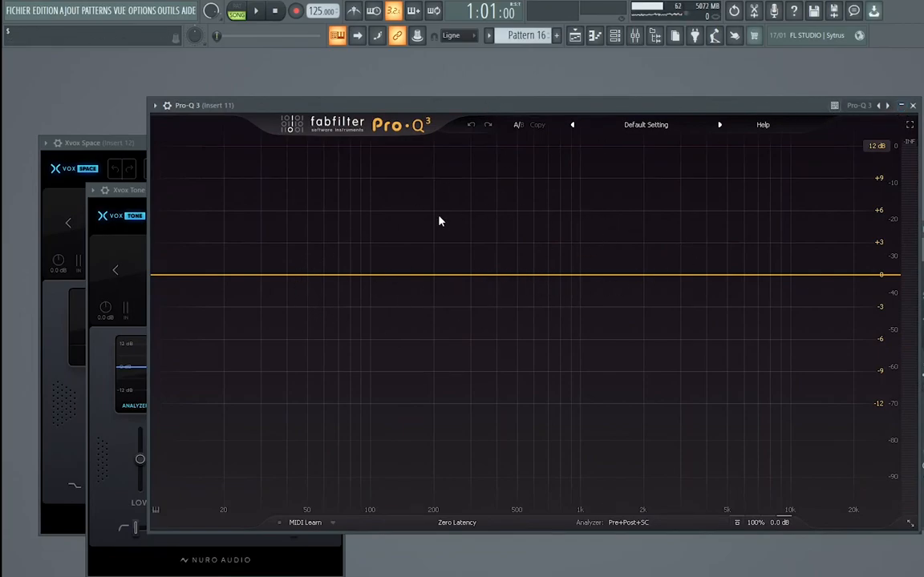
left_click(913, 106)
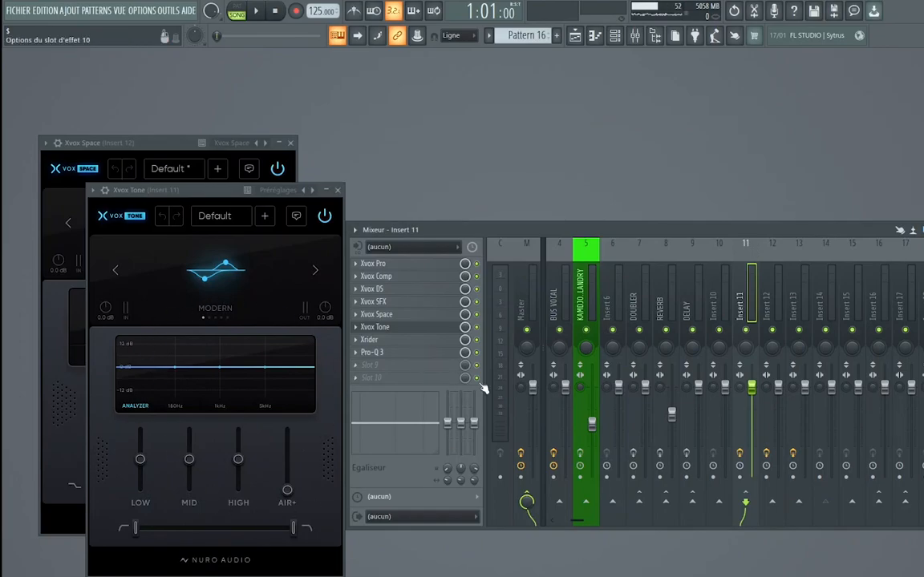
Delete the Pro-Q 3 effect from Insert 11.
right_click(357, 356)
left_click(328, 313)
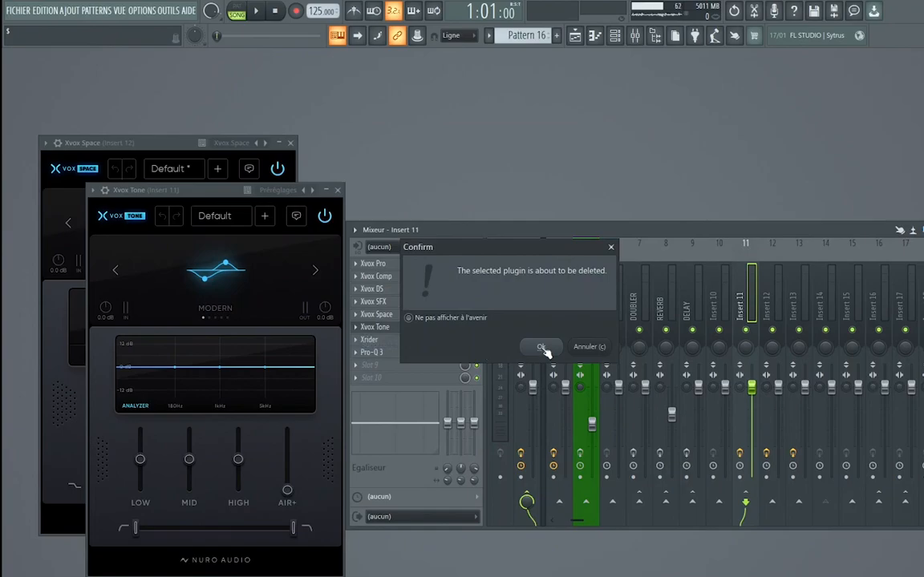
left_click(540, 346)
Move the Xvox Tone window beside Xvox Space and rename the Xvox Space effect on Insert 12 as reverb.
left_click_drag(206, 195, 452, 142)
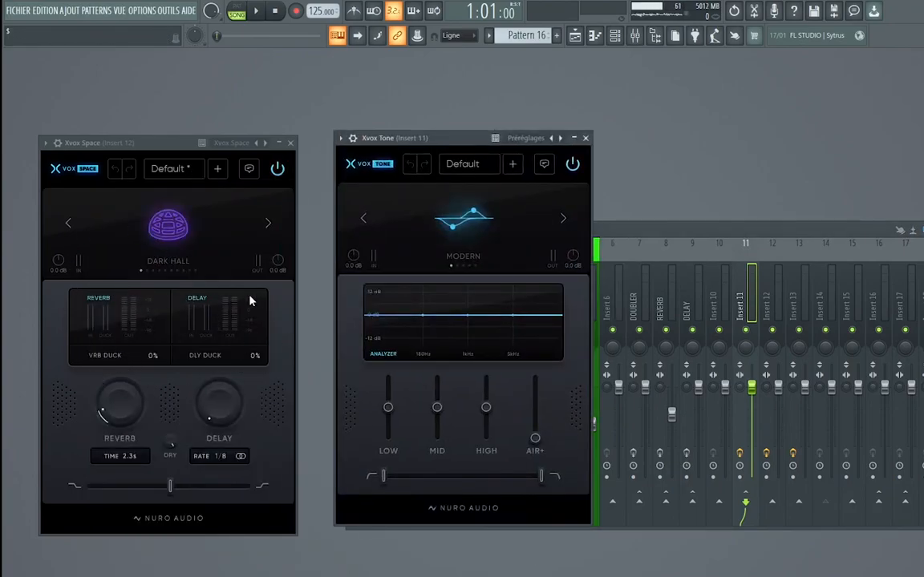
left_click(767, 295)
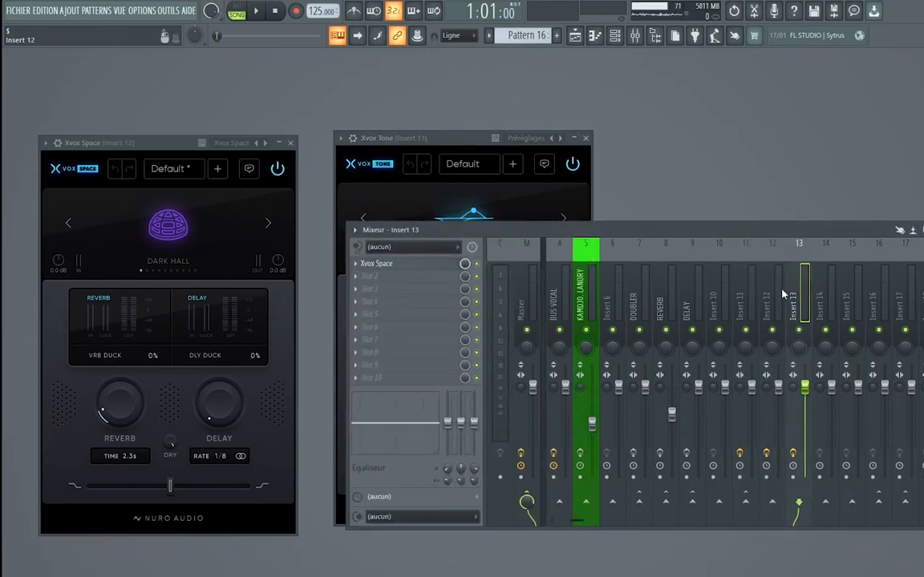
left_click(360, 264)
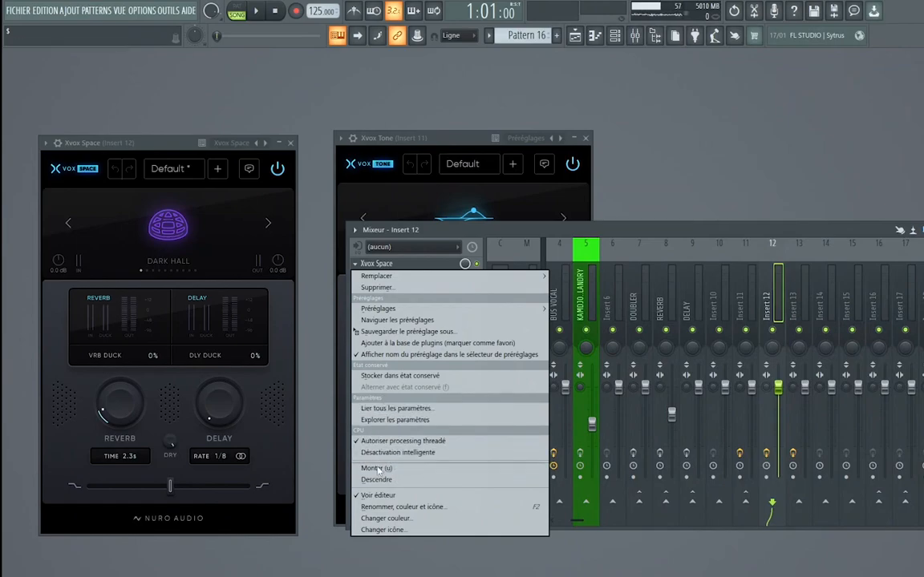
left_click(380, 508)
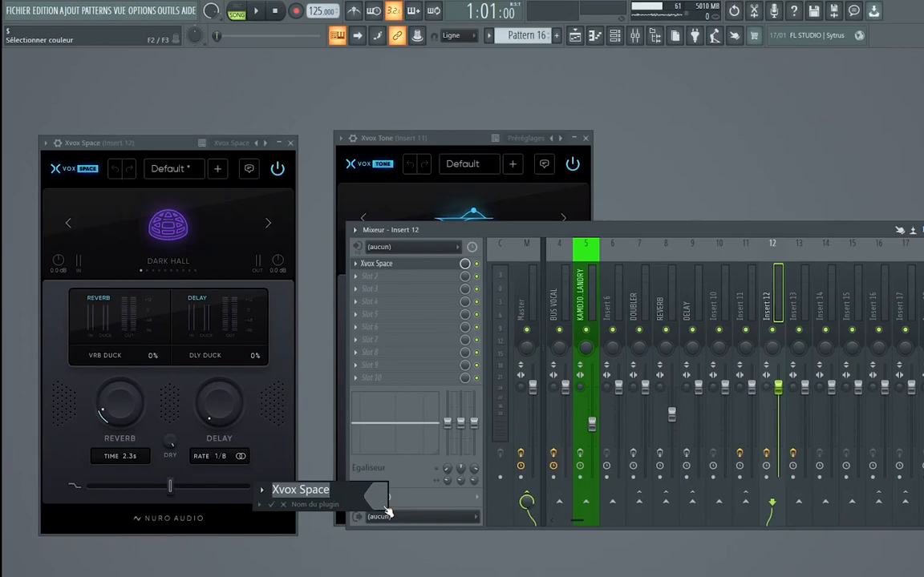
type("reverb")
key("Return")
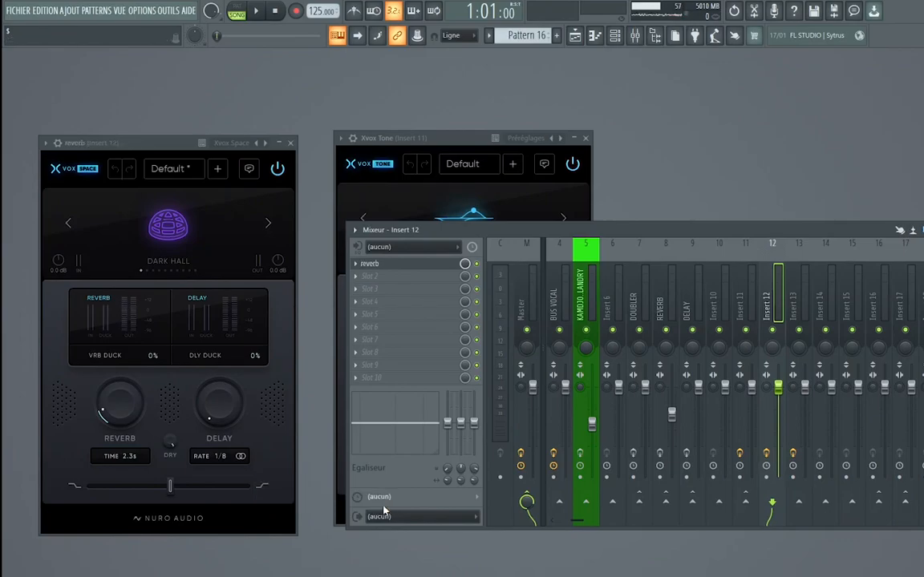
Rename the mixer track Insert 13 as delqz.
left_click(799, 290)
right_click(801, 290)
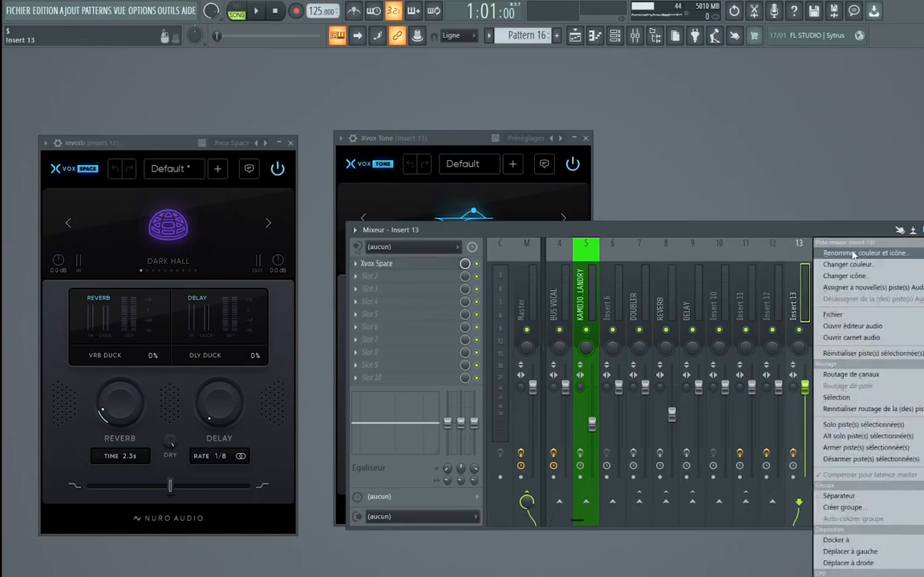
left_click(853, 254)
type("delqz")
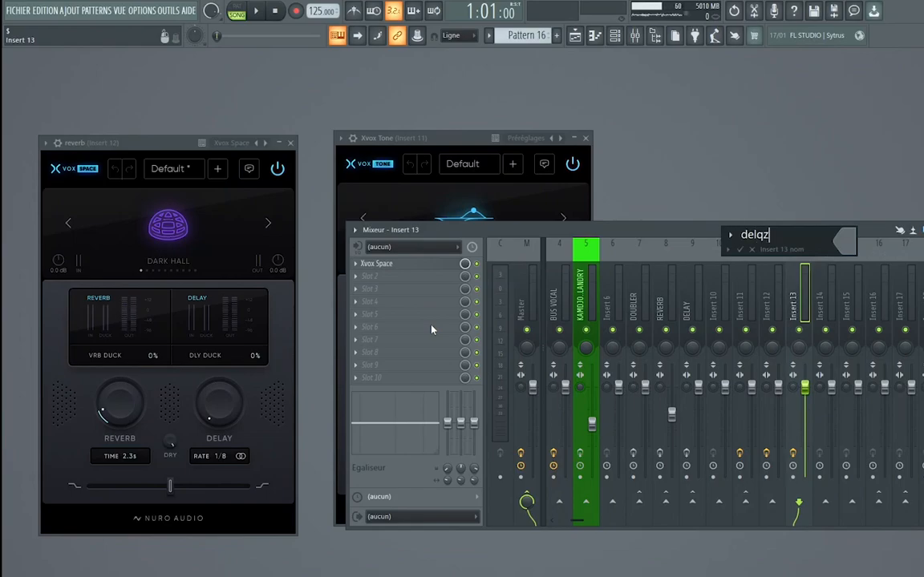
key("Return")
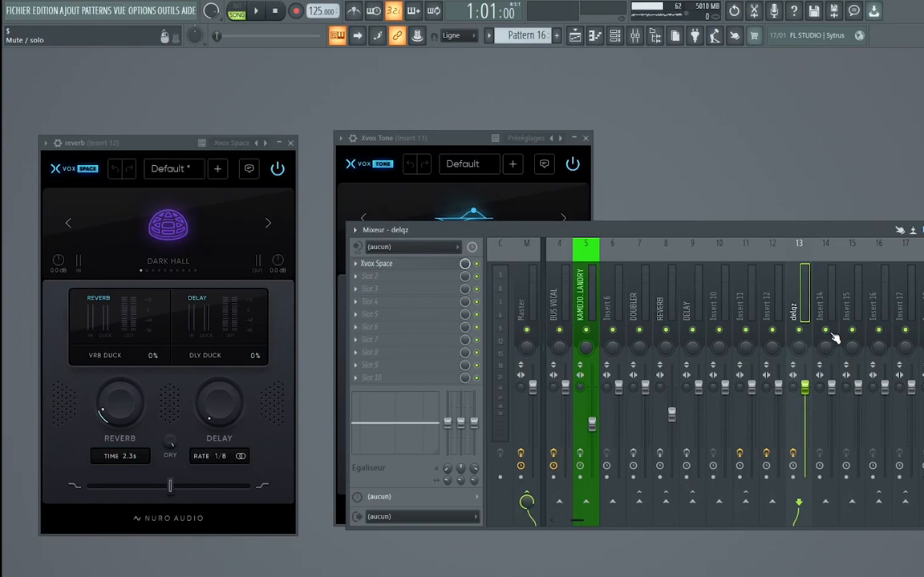
Rename the mixer track Insert 12 as REVERB.
left_click(774, 299)
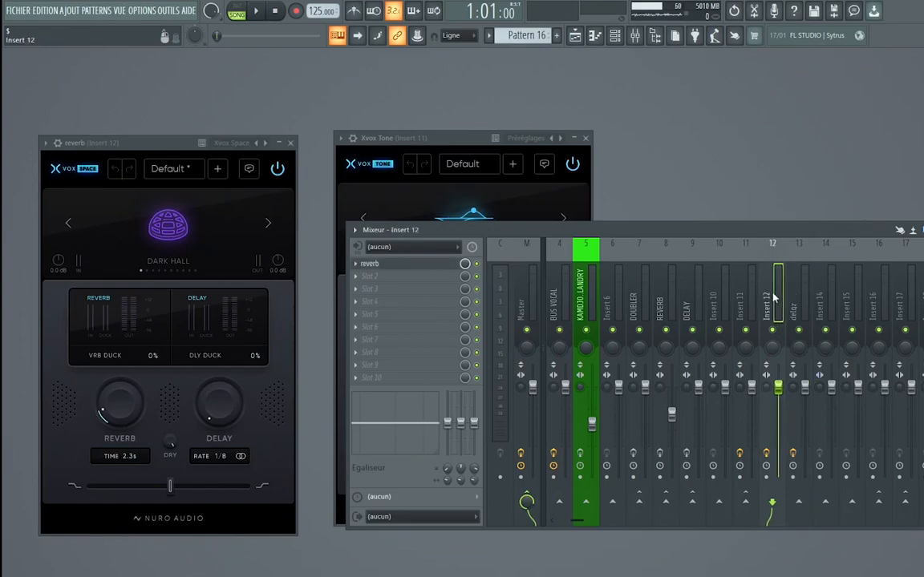
right_click(774, 298)
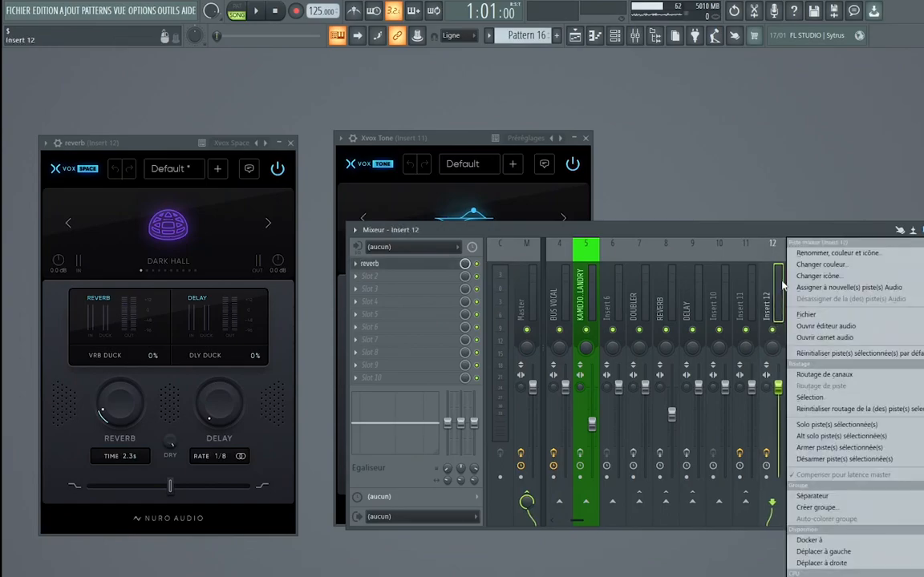
left_click(806, 264)
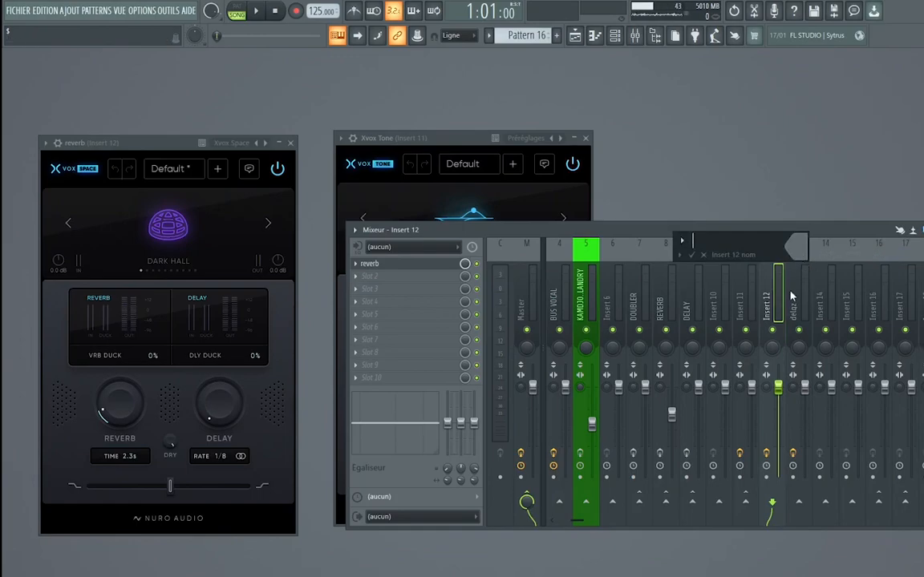
type("REVERB")
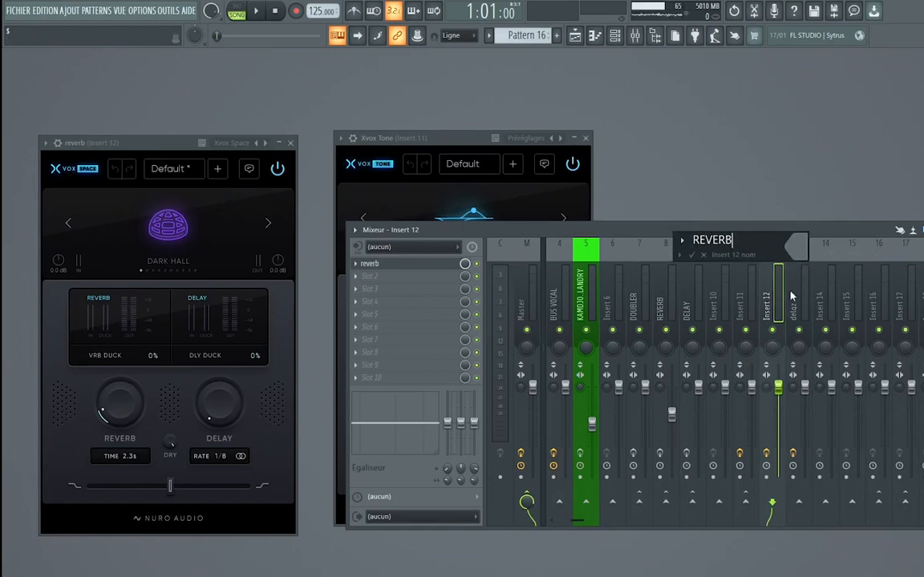
key("Return")
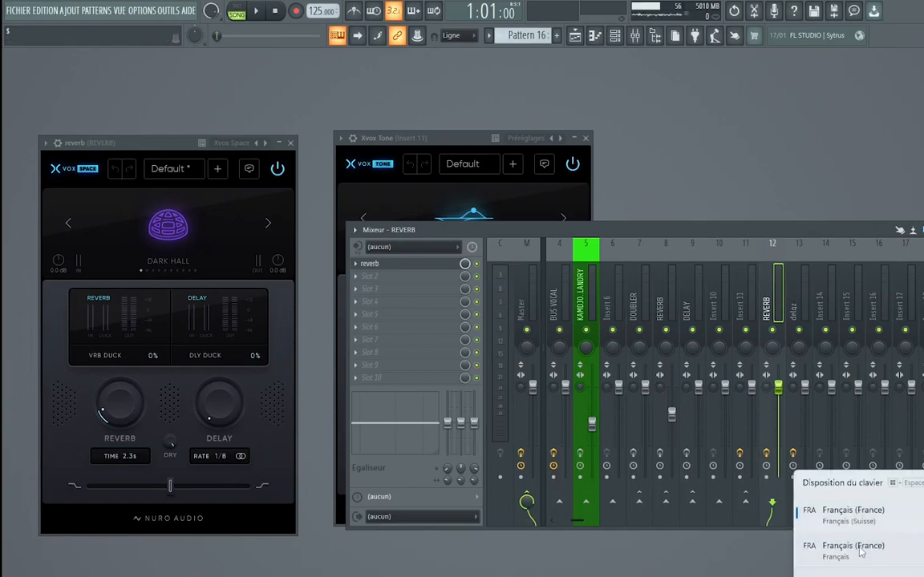
Correct the name of mixer track 13 to DELAY.
right_click(805, 276)
left_click(834, 253)
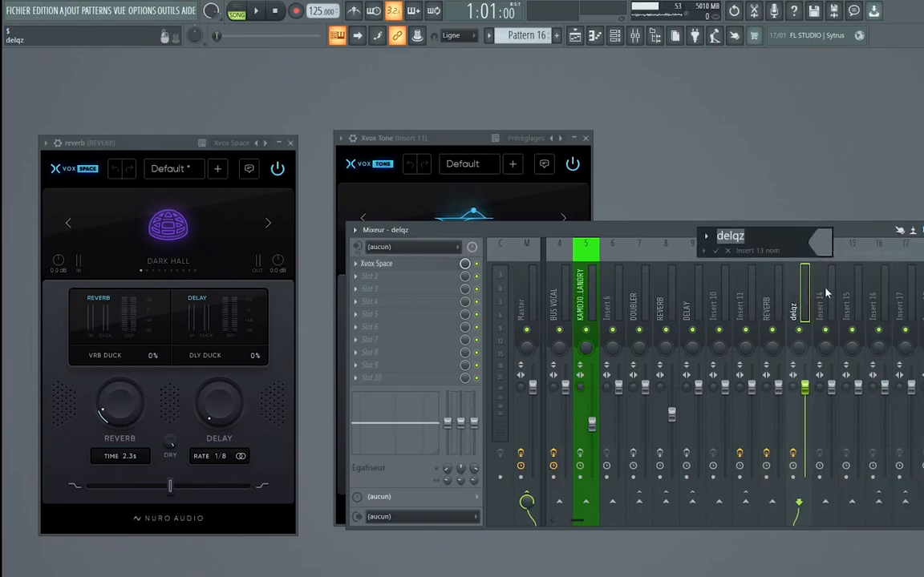
type("DELAY")
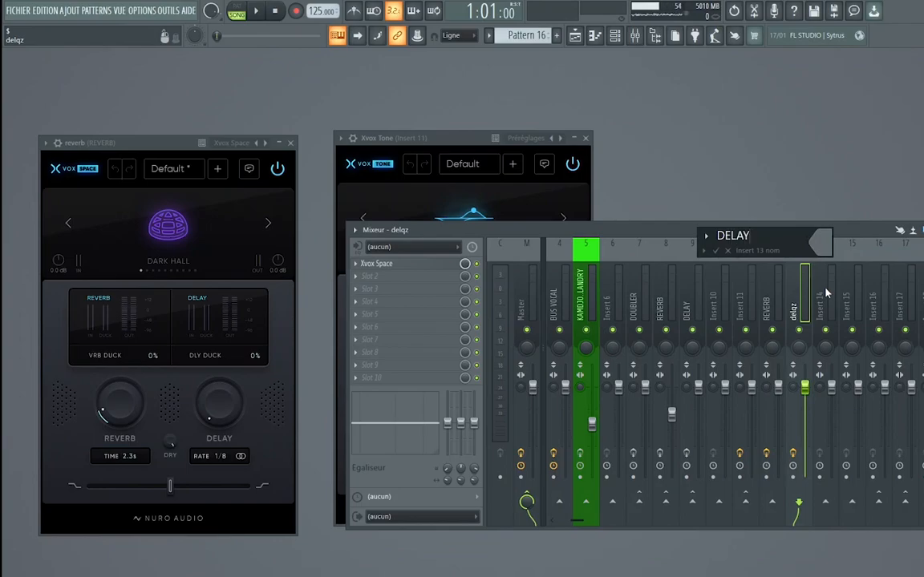
key("Return")
Inspect the reverb and delay controls of Xvox Space on the REVERB and DELAY tracks and close all open plugin windows.
left_click(772, 303)
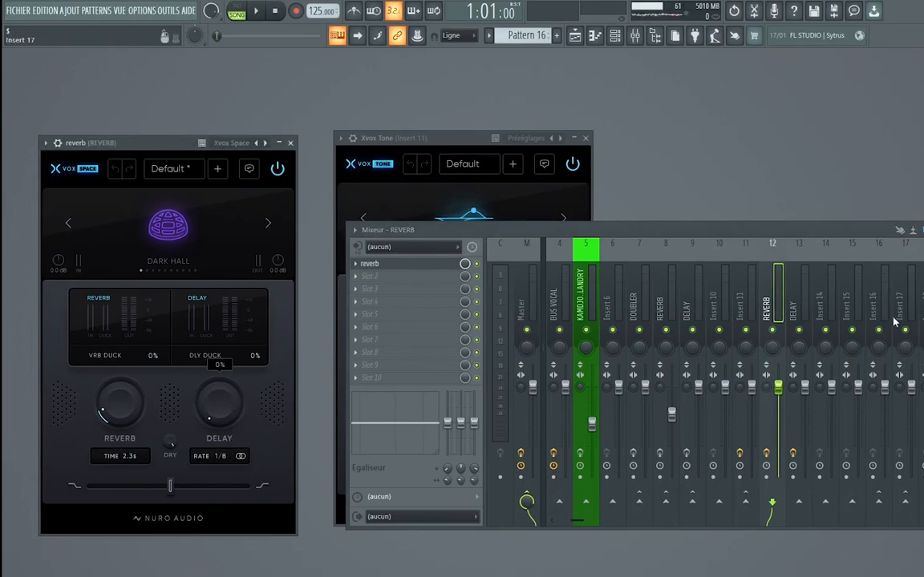
left_click(793, 313)
left_click(386, 268)
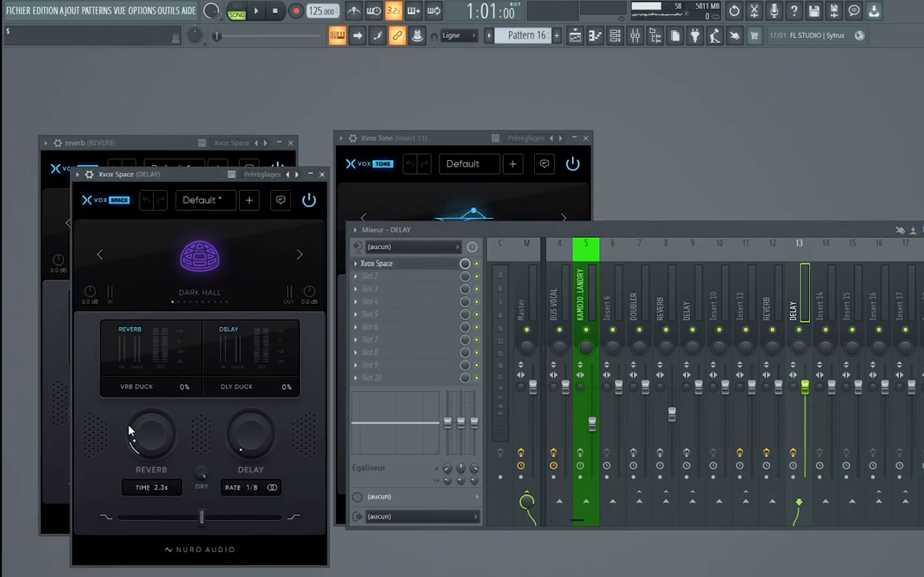
left_click_drag(252, 447, 252, 377)
left_click(322, 174)
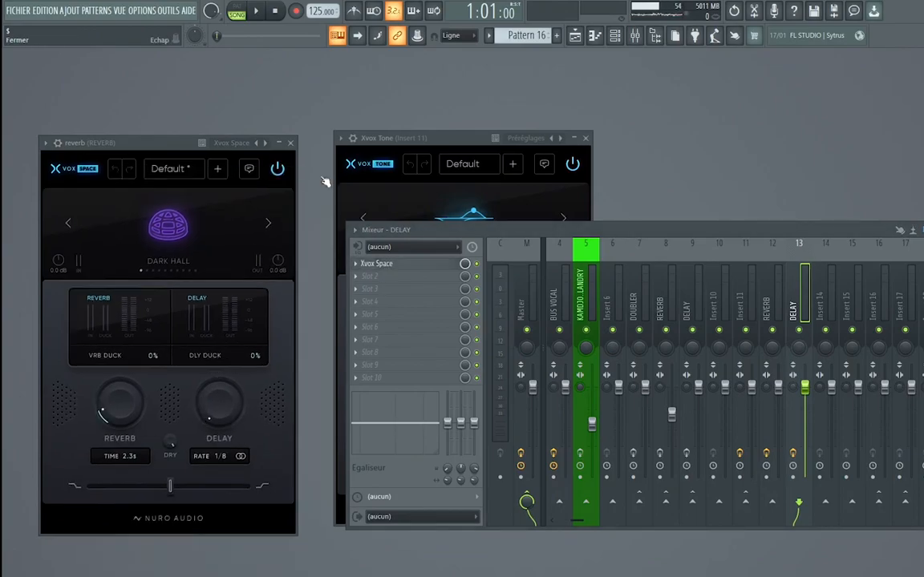
left_click(290, 143)
left_click(587, 139)
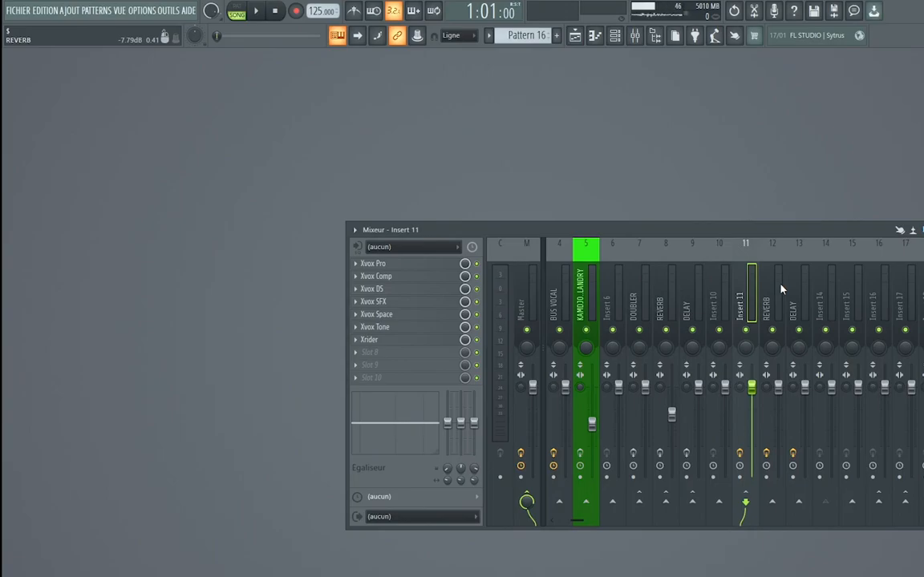
Review the Xvox Pro plugin on Insert 11, close its window and bypass the effect.
left_click(401, 265)
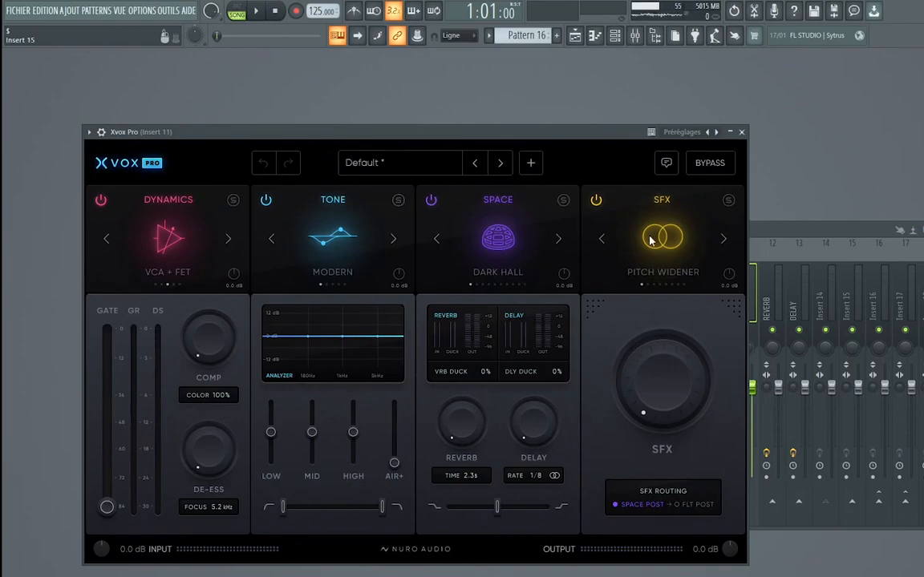
left_click(741, 132)
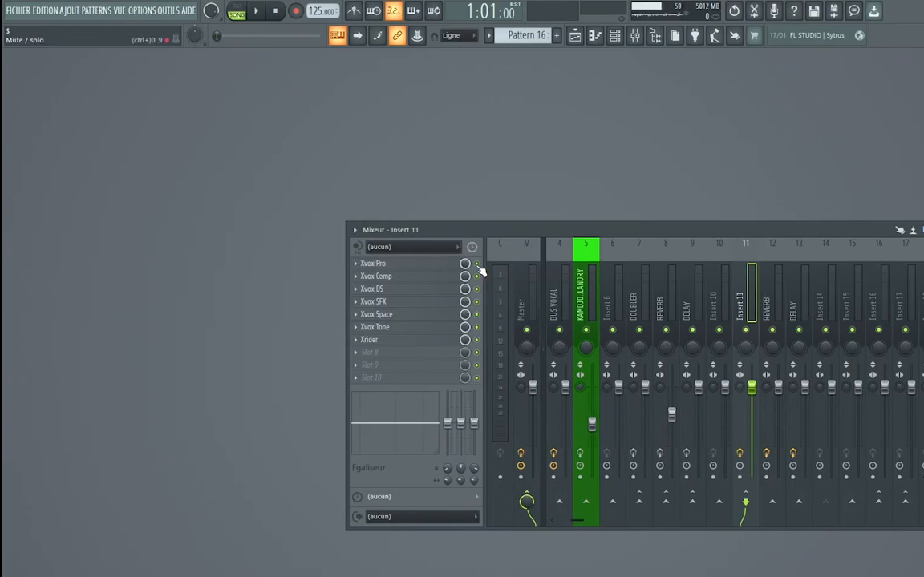
Bring the mixer into full view, start song playback and bypass all effects on the Master track.
left_click_drag(557, 231, 412, 253)
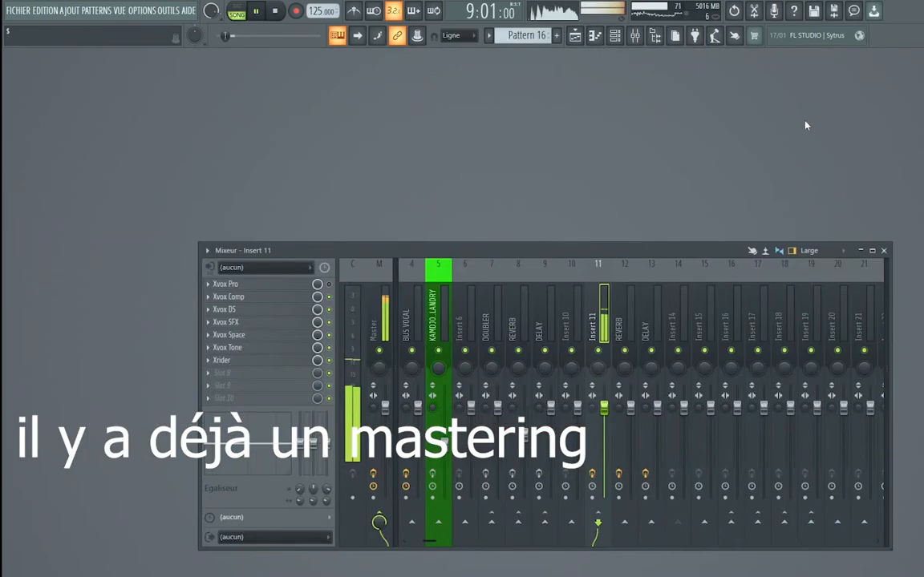
left_click(387, 333)
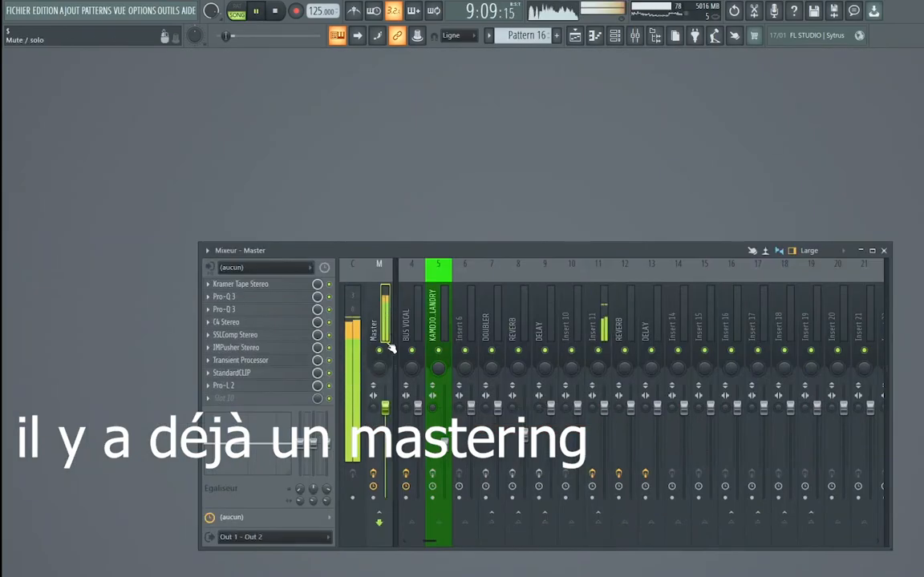
left_click(375, 474)
Open Xvox Comp on Insert 11 and bypass Xvox DS, Xvox SFX, Xvox Space, Xvox Tone and Xrider.
left_click(604, 315)
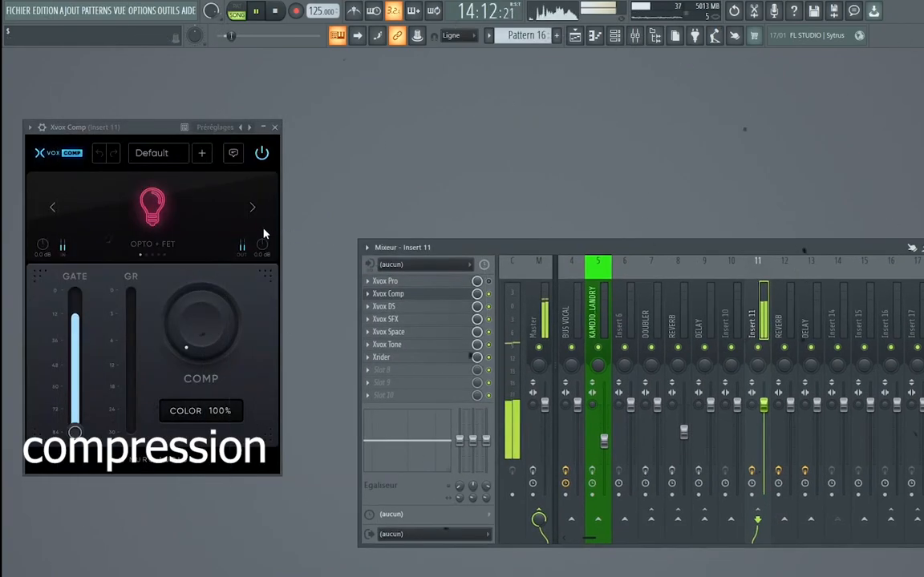
left_click(489, 358)
left_click(488, 345)
left_click(489, 332)
left_click(488, 319)
left_click(488, 307)
Dial in Xvox Comp with more compression, an output gain of about -5 dB, Smooth mode and 190% color.
left_click_drag(199, 317, 178, 313)
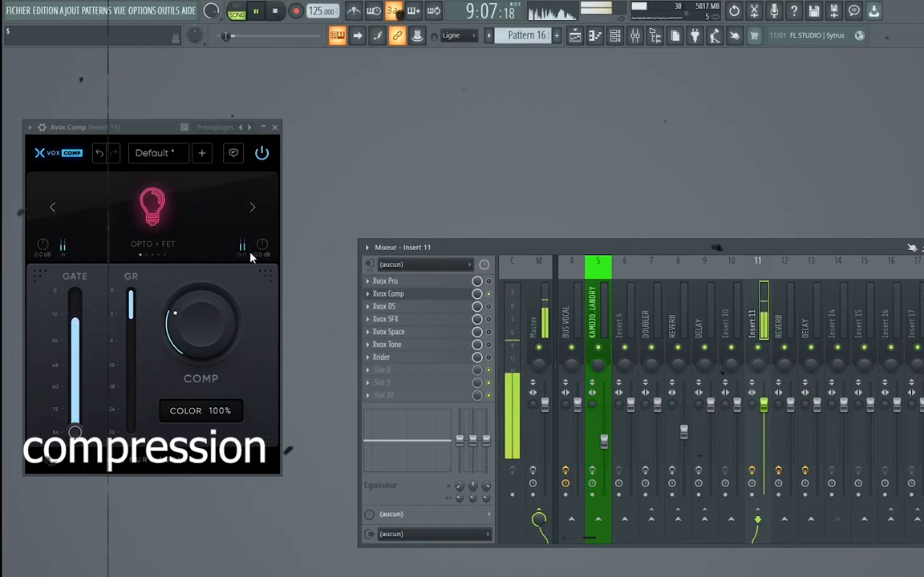
mouse_move(261, 245)
left_mouse_down()
mouse_move(256, 266)
mouse_move(264, 257)
left_mouse_up()
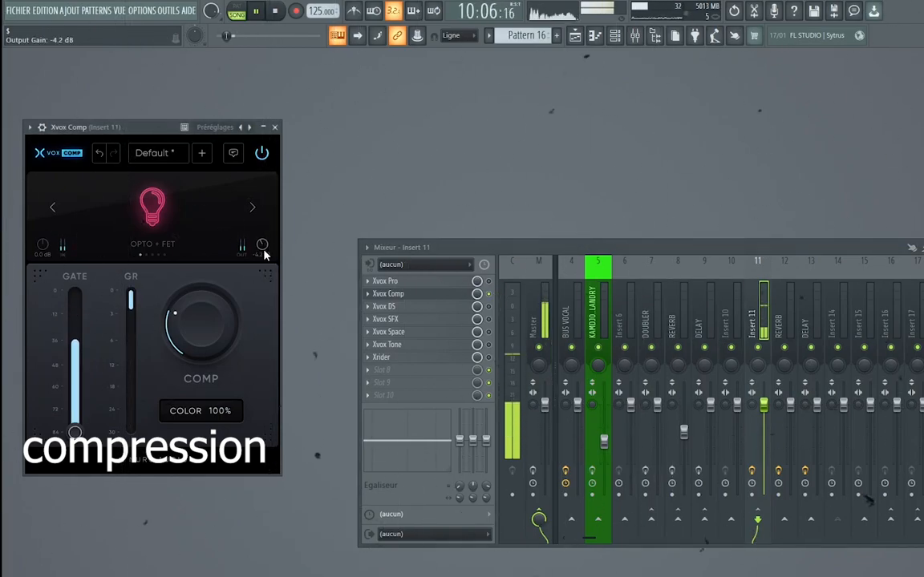
left_click(253, 210)
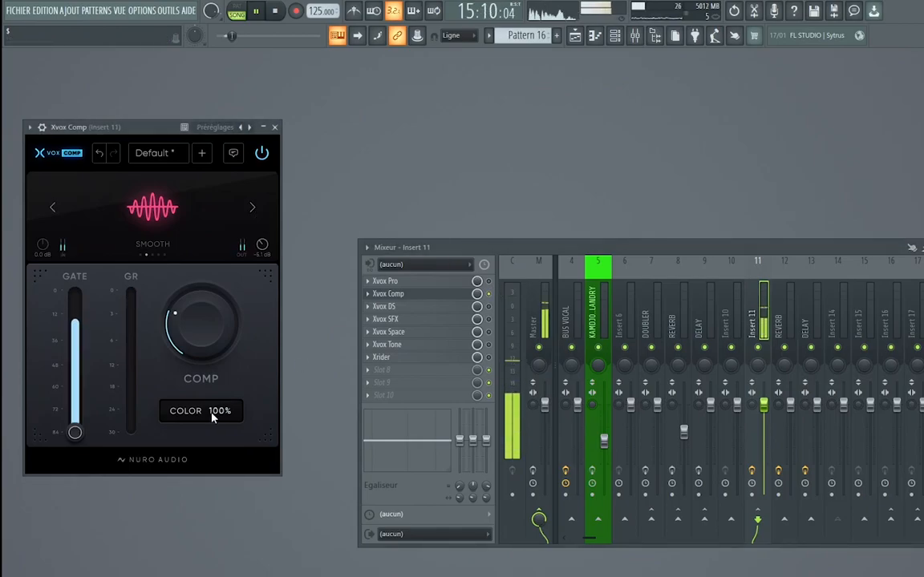
left_click_drag(224, 442, 228, 488)
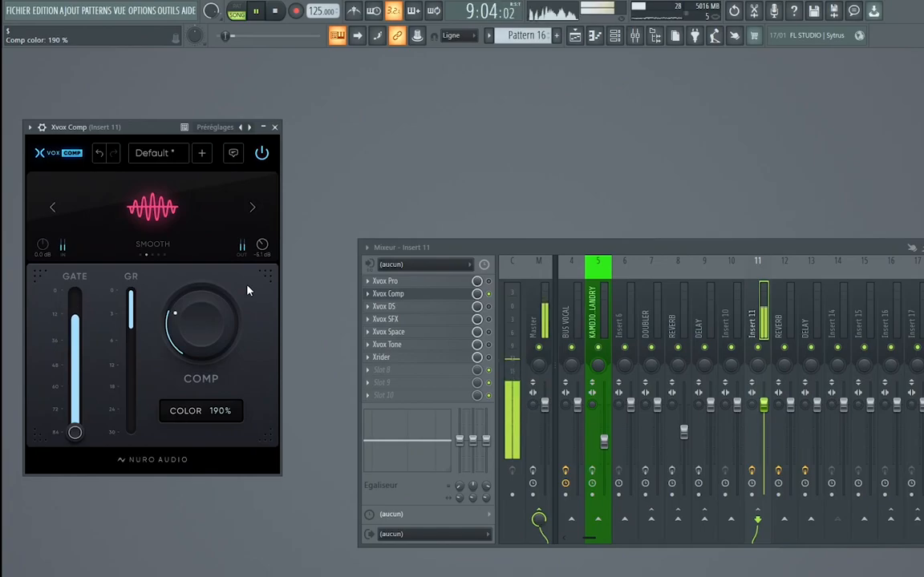
Open Xvox DS on Insert 11, raise the de-ess amount and set its focus to 10 kHz.
left_click(393, 307)
left_click_drag(130, 249, 147, 261)
left_click_drag(139, 244, 150, 121)
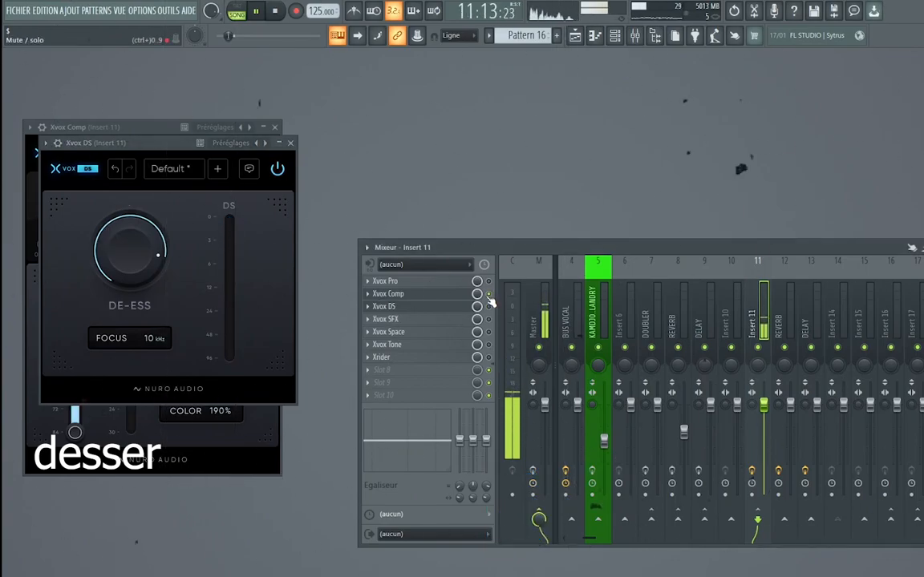
Load the Male preset in Xvox DS, set its de-ess amount to 58% and close it.
left_click(172, 169)
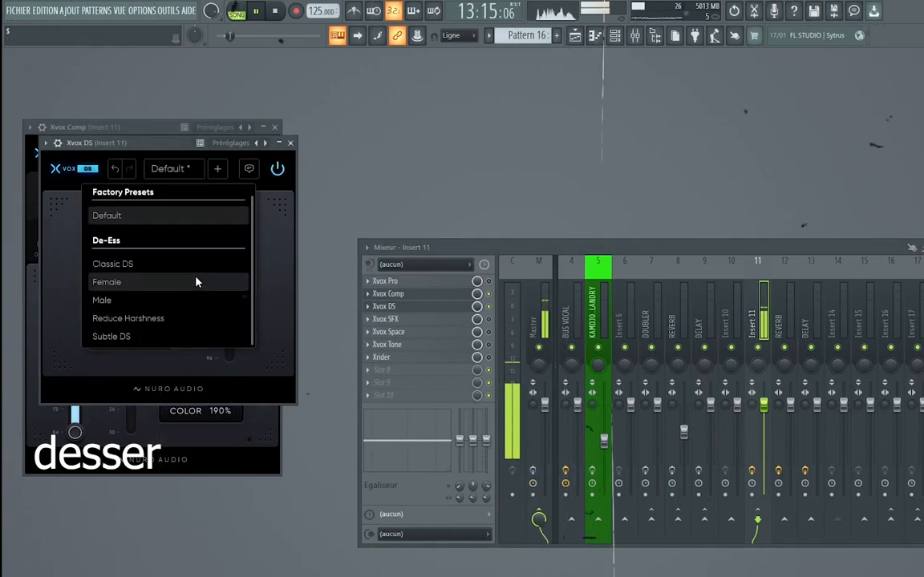
left_click(188, 297)
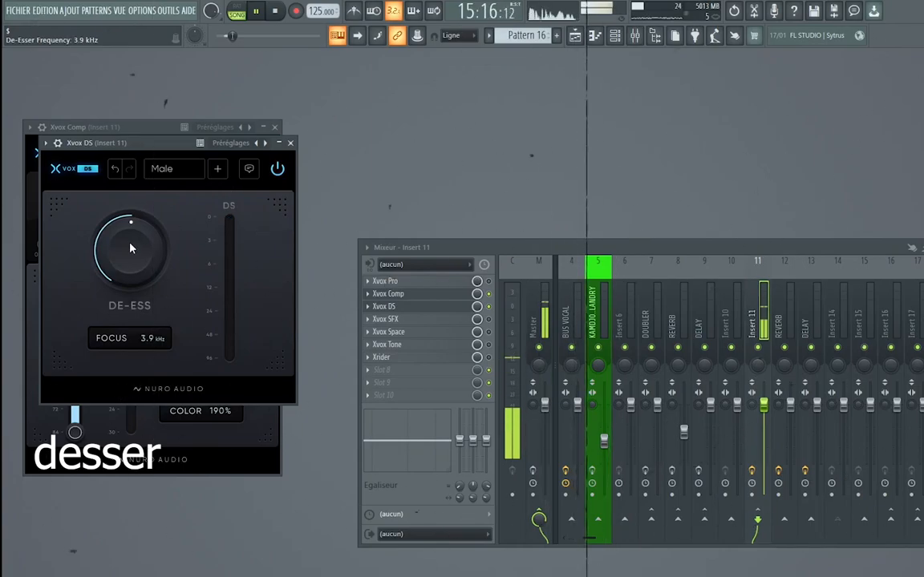
left_click_drag(130, 247, 135, 227)
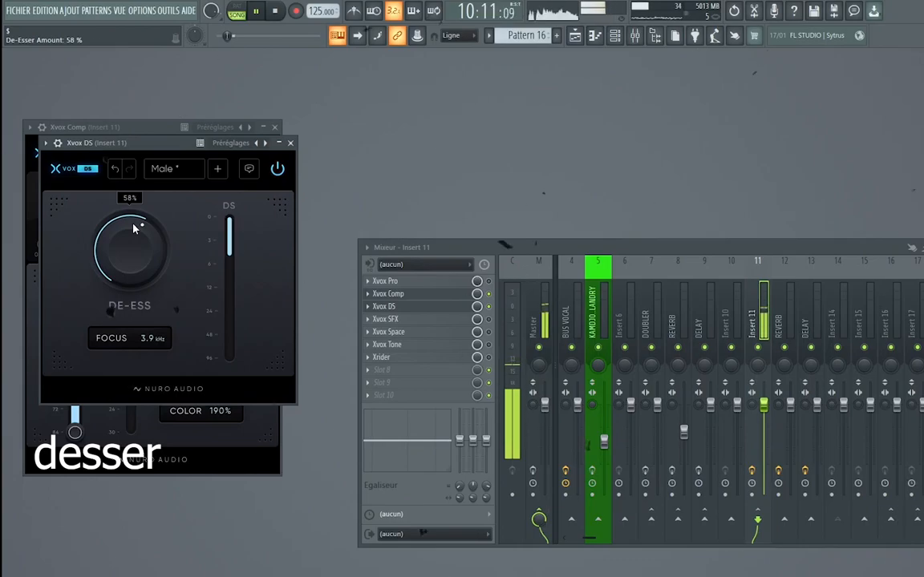
left_click(291, 145)
Move Xvox Tone below Xvox DS, lower its low band, slightly boost mid, high and air, and raise the low cut.
scroll(392, 348, "up", 2)
left_click(405, 319)
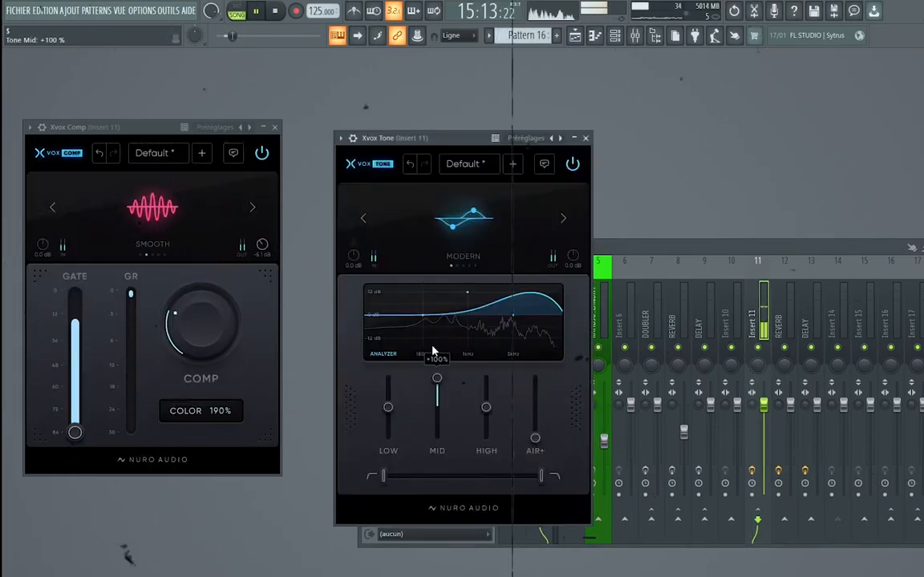
left_click_drag(437, 407, 431, 448)
double_click(437, 439)
left_click_drag(535, 438, 492, 395)
left_click_drag(388, 408, 488, 402)
left_click_drag(383, 478, 421, 481)
Cycle through the other Xvox Tone modes to audition them, ending back on Modern.
left_click(563, 220)
left_click(563, 220)
left_click(563, 221)
left_click(563, 221)
left_click(563, 221)
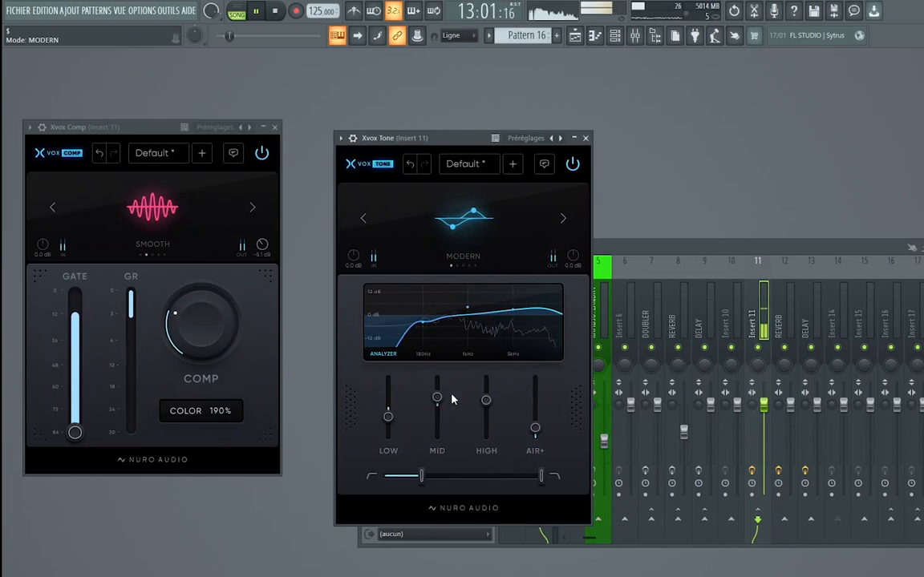
Set Xvox Tone's low band to -25% and Xvox Comp's compression to 24%, and close both plugins.
mouse_move(390, 417)
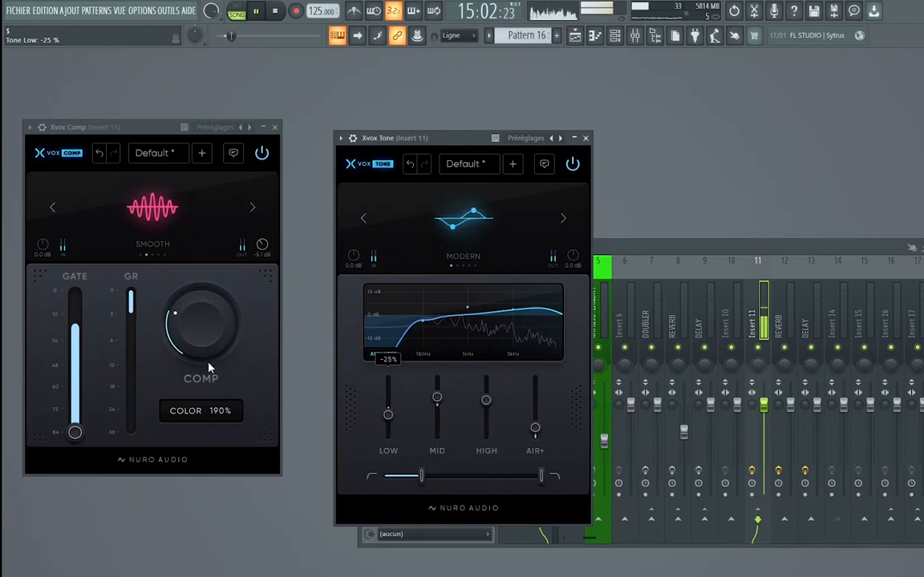
mouse_move(192, 330)
left_click_drag(192, 331, 193, 336)
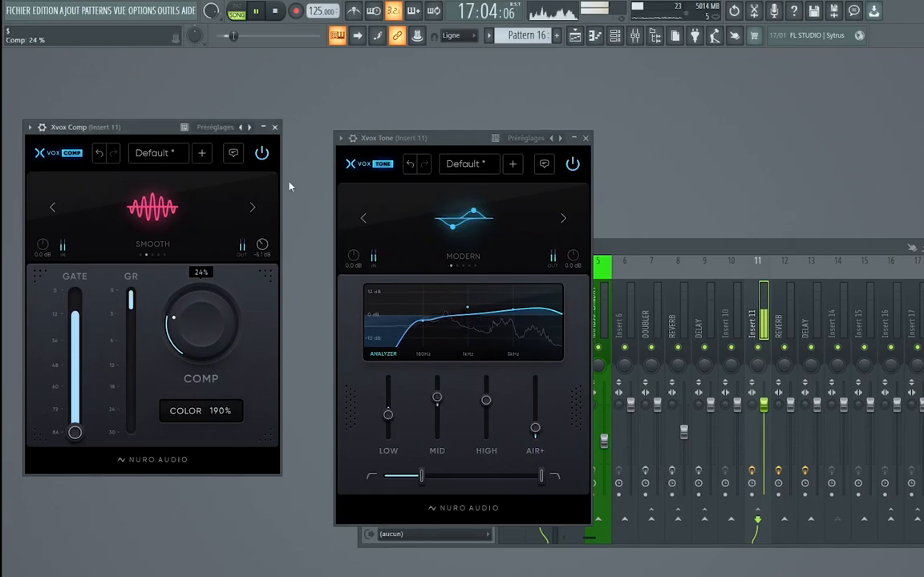
left_click(274, 127)
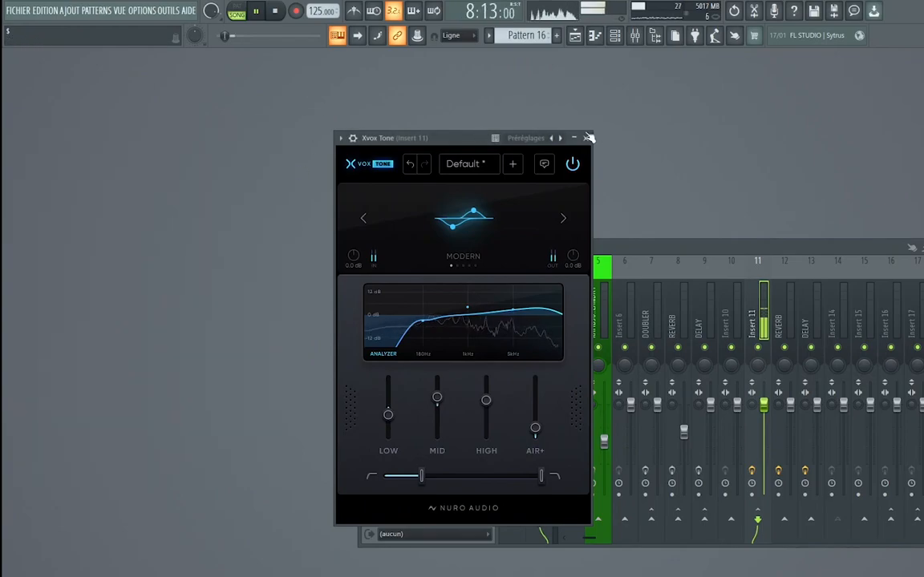
left_click(586, 138)
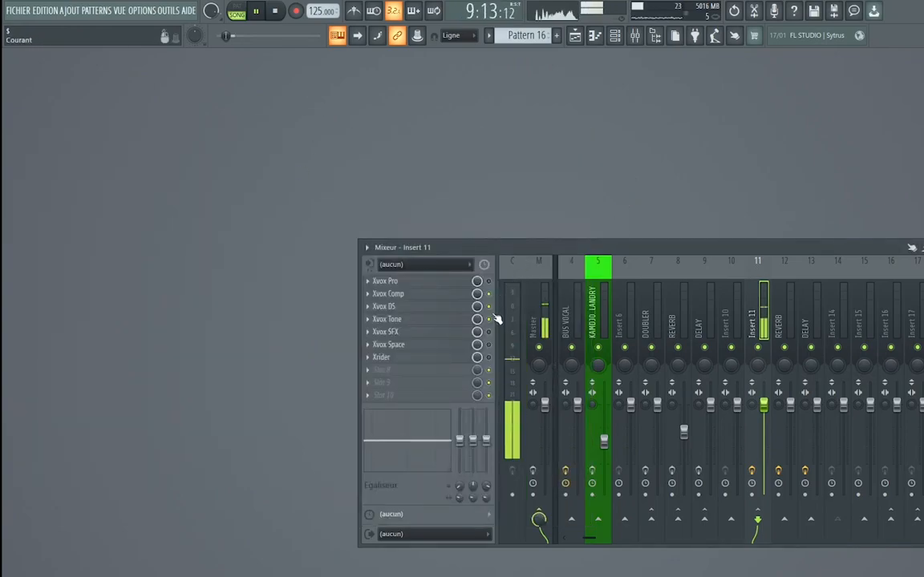
Move Xvox SFX below Xvox Space on Insert 11 and set Xvox Space's reverb level to 8%.
left_click(408, 335)
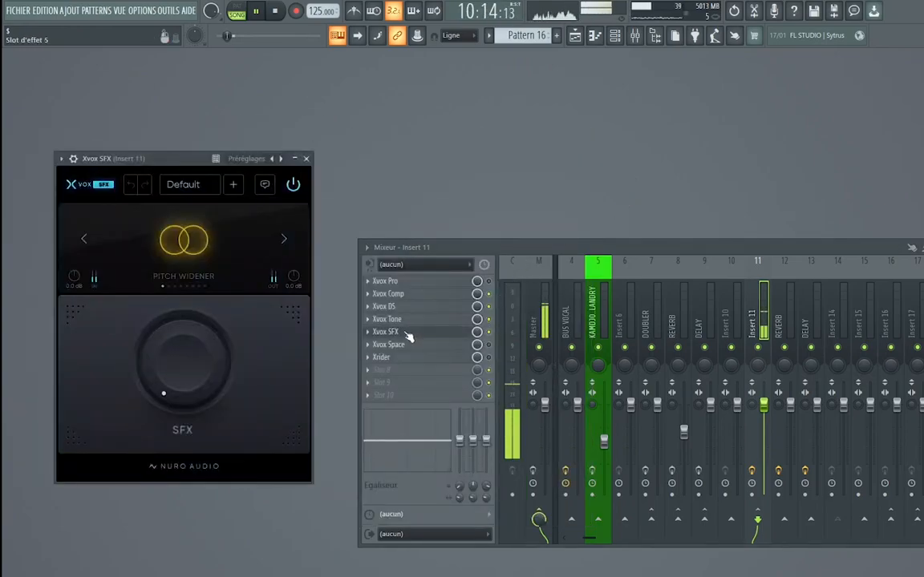
left_click_drag(432, 336, 454, 353)
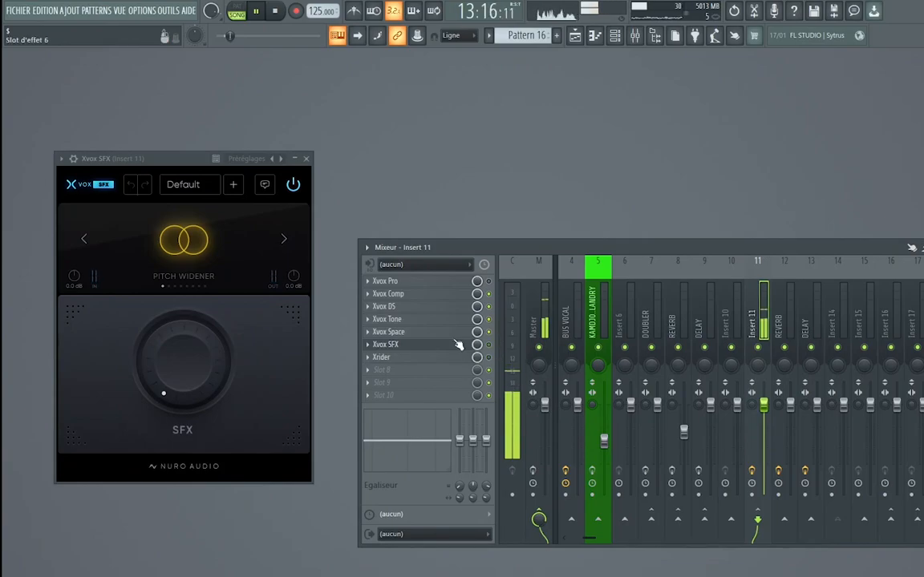
left_click(393, 331)
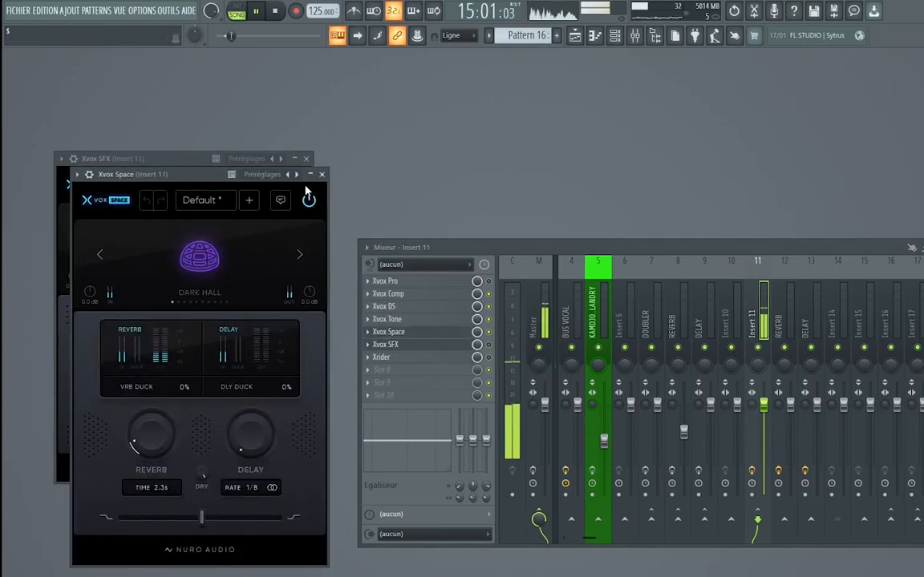
left_click_drag(156, 431, 158, 394)
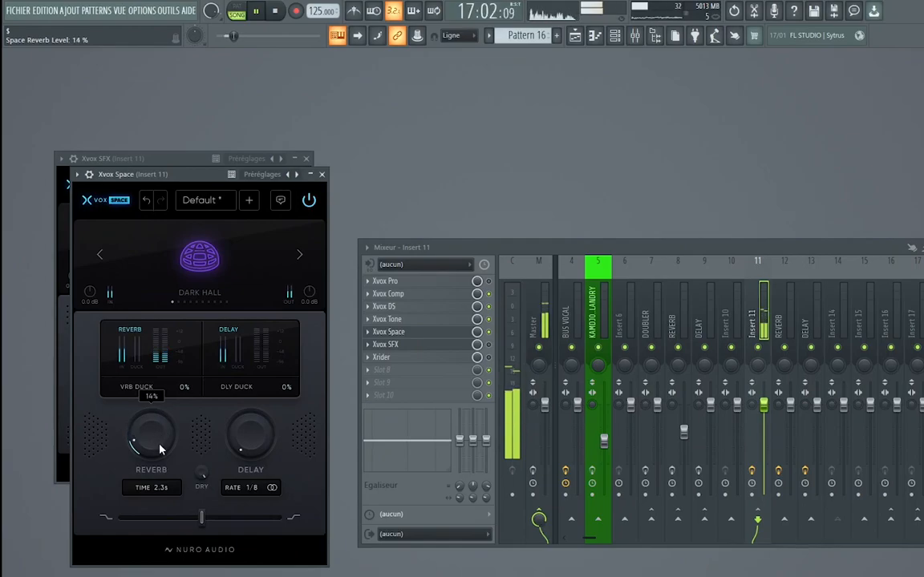
left_click_drag(160, 453, 165, 470)
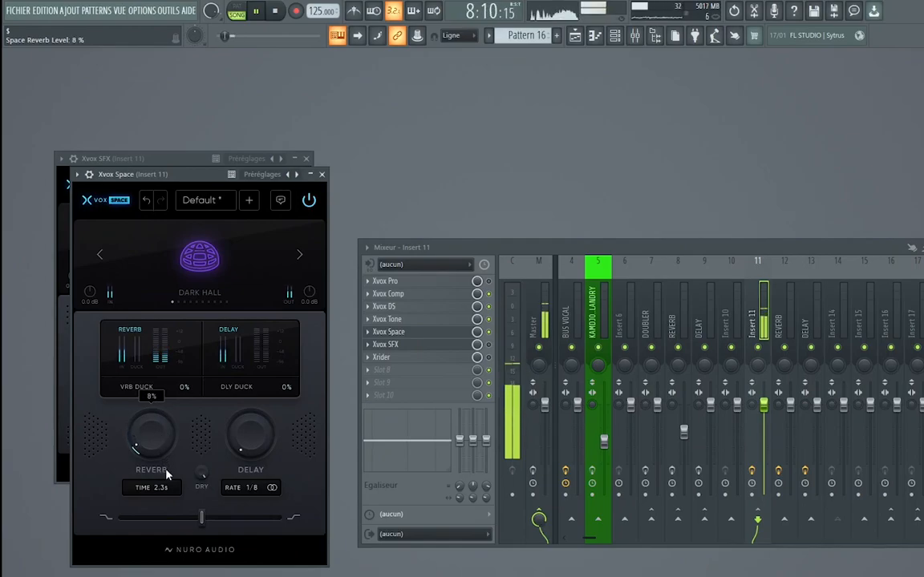
Remove Xvox Space from its effect slot on Insert 11.
right_click(396, 331)
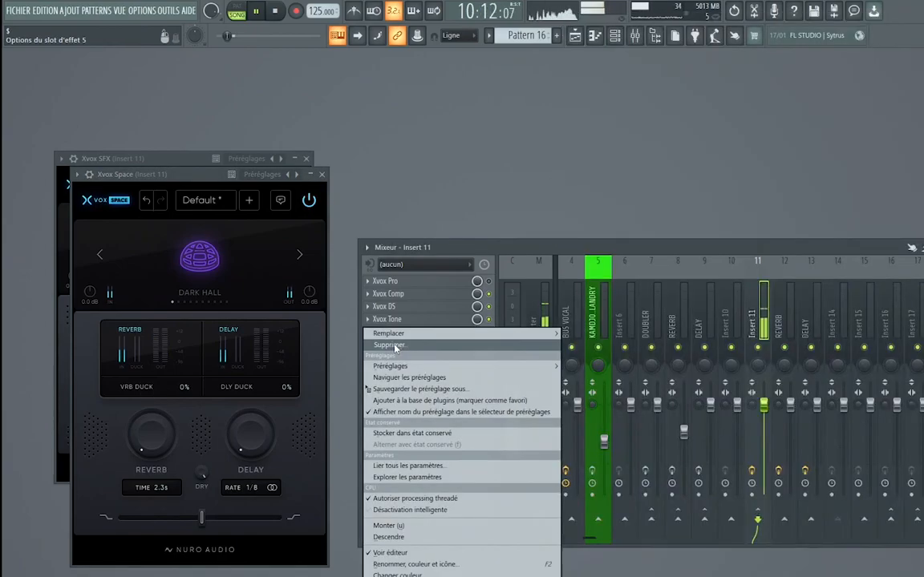
left_click(395, 347)
left_click(538, 347)
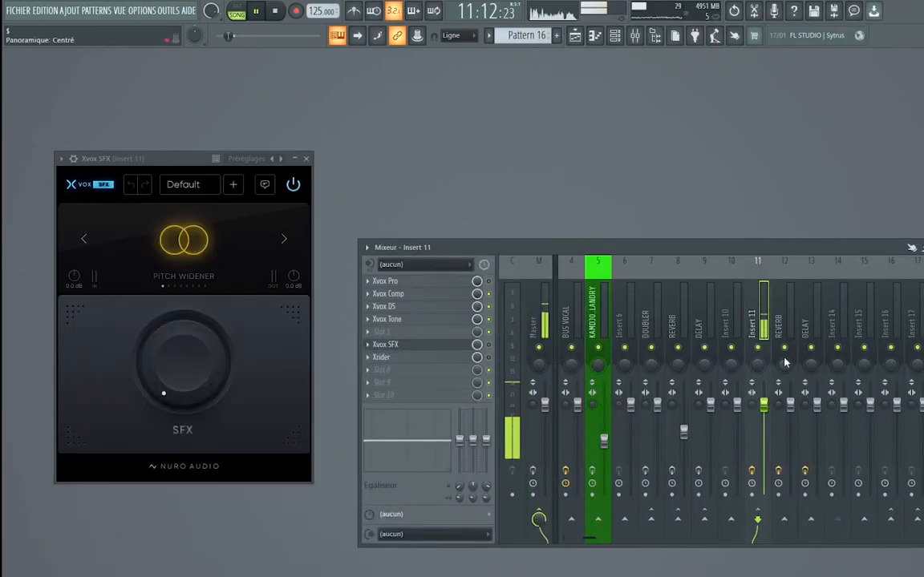
Review the effects loaded on the REVERB and DELAY tracks 12 and 13, ending on the REVERB track.
left_click(790, 329)
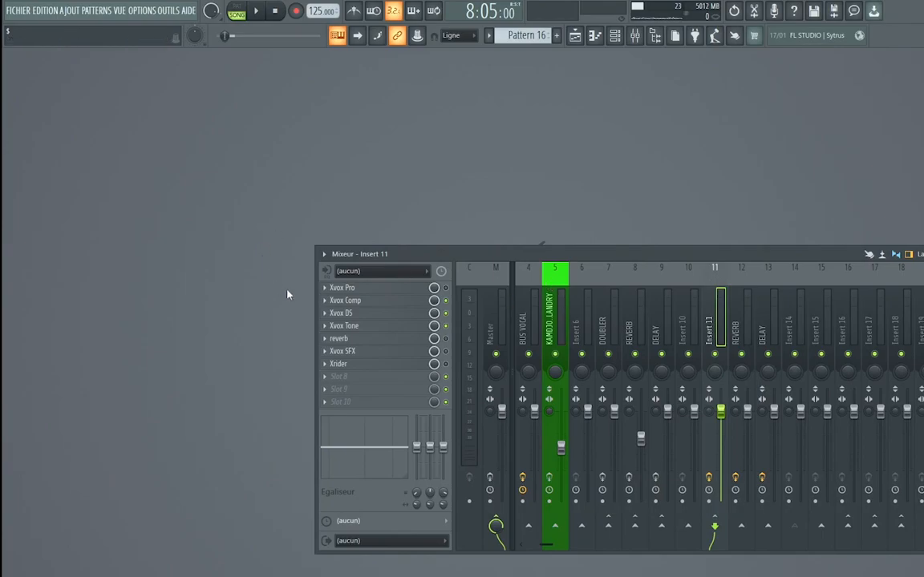
left_click(740, 331)
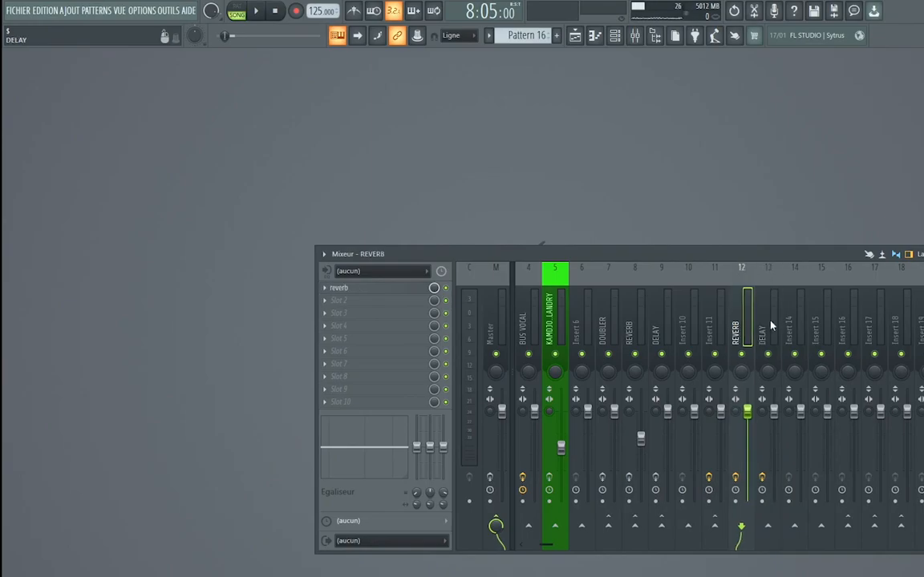
left_click(771, 325)
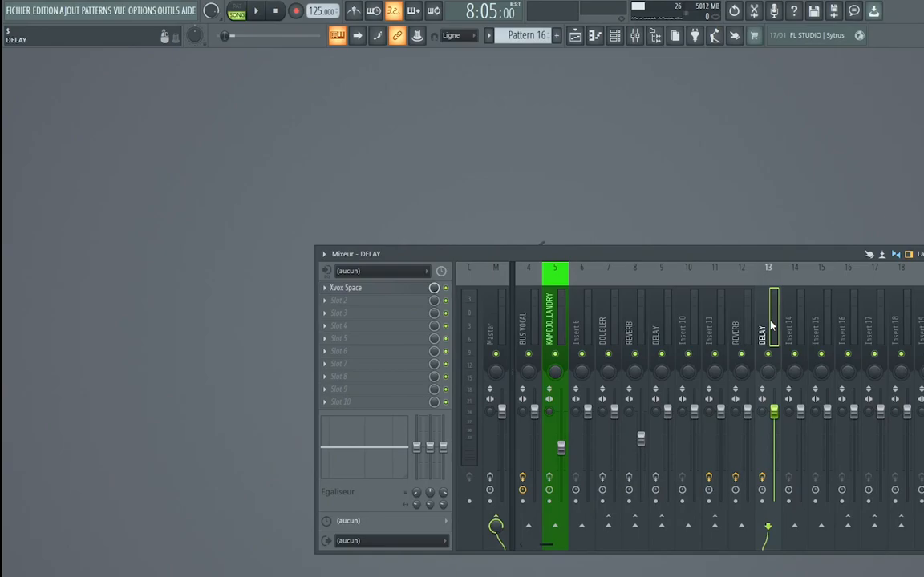
left_click(735, 272)
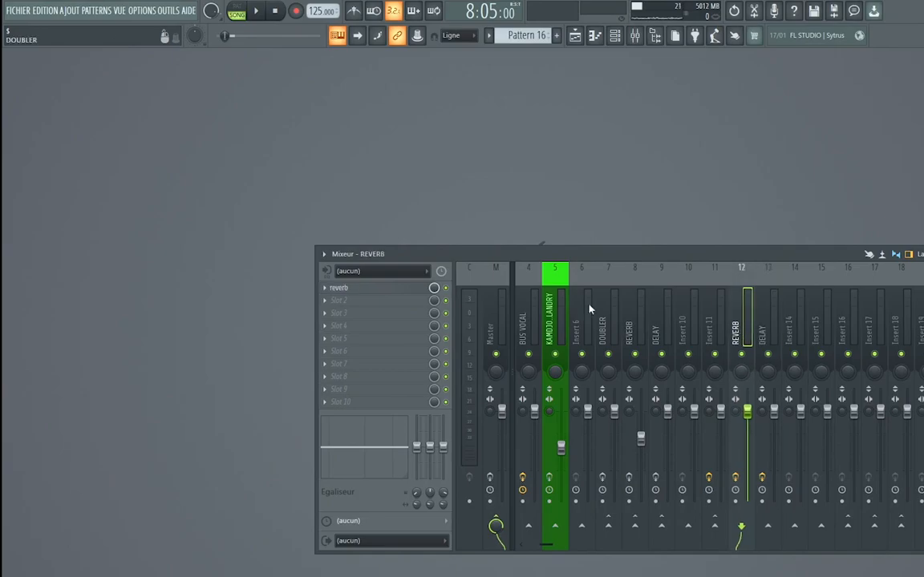
Open the reverb plugin on the REVERB track and sweep its dry level down to silence, back up and down again.
left_click(366, 289)
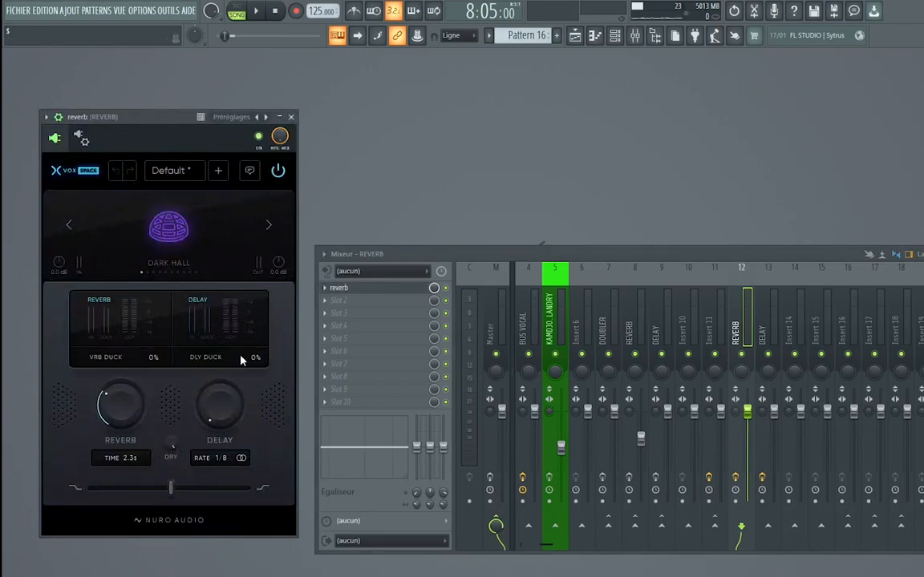
left_click_drag(173, 443, 174, 574)
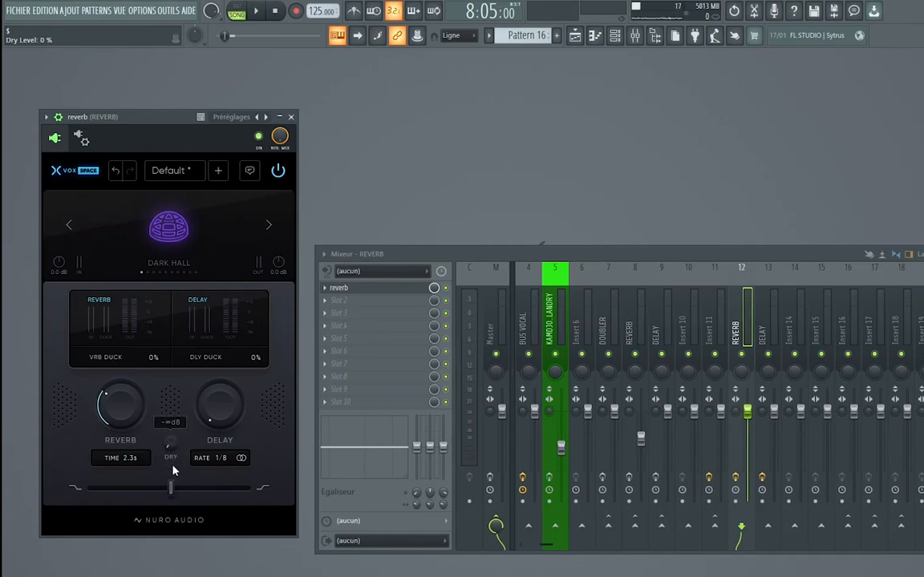
left_click_drag(173, 468, 181, 321)
left_click_drag(174, 440, 174, 561)
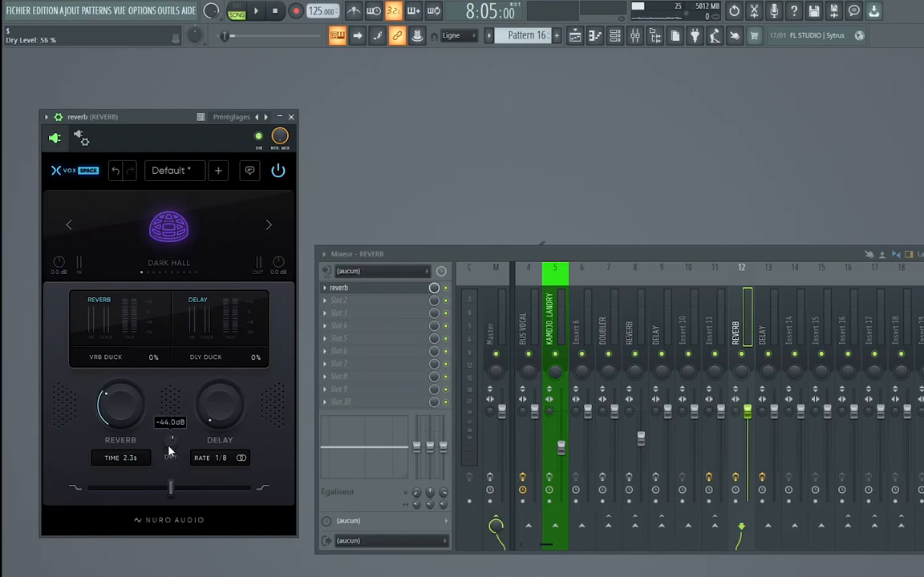